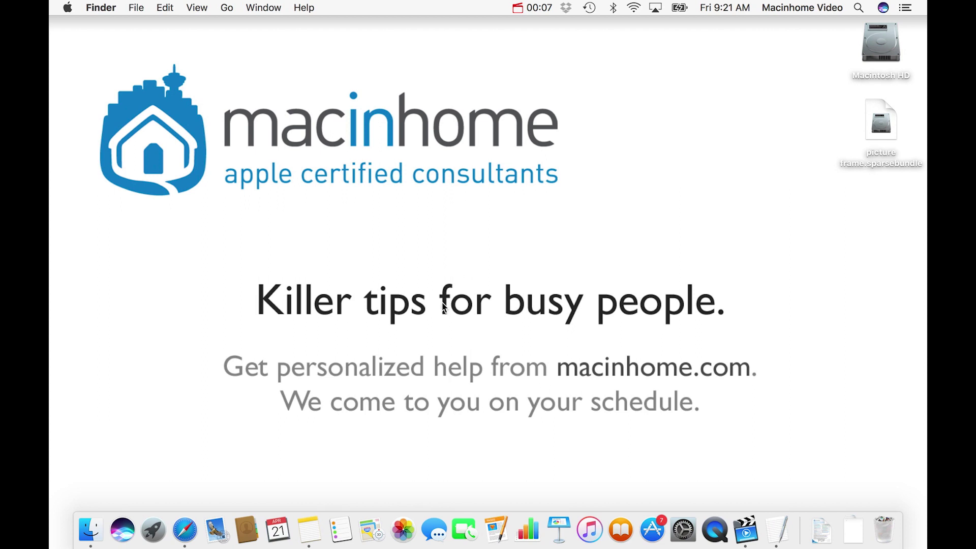
In Notes, browse the Shopping list and Normal non-secure notes, then select the locked Super secure personal info. note
left_click(309, 530)
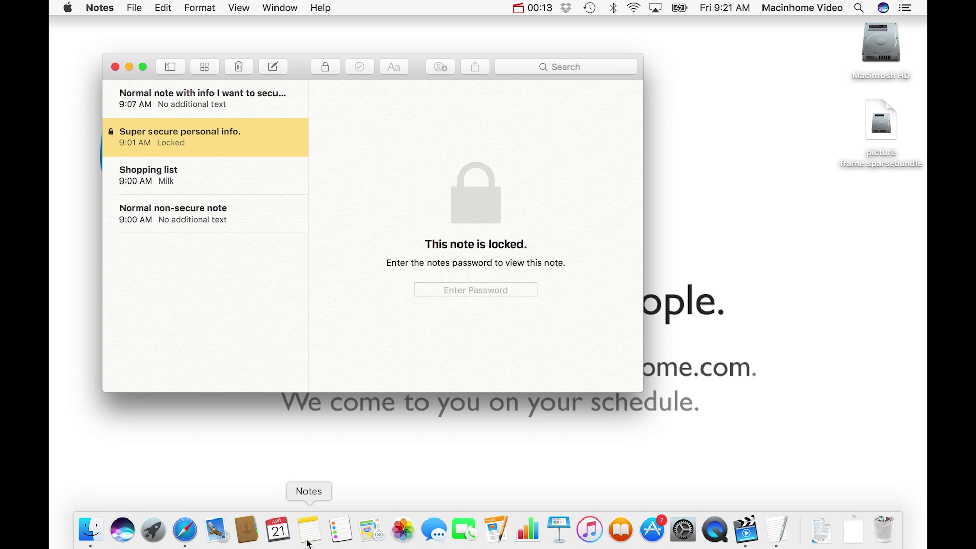
left_click(211, 180)
left_click(238, 218)
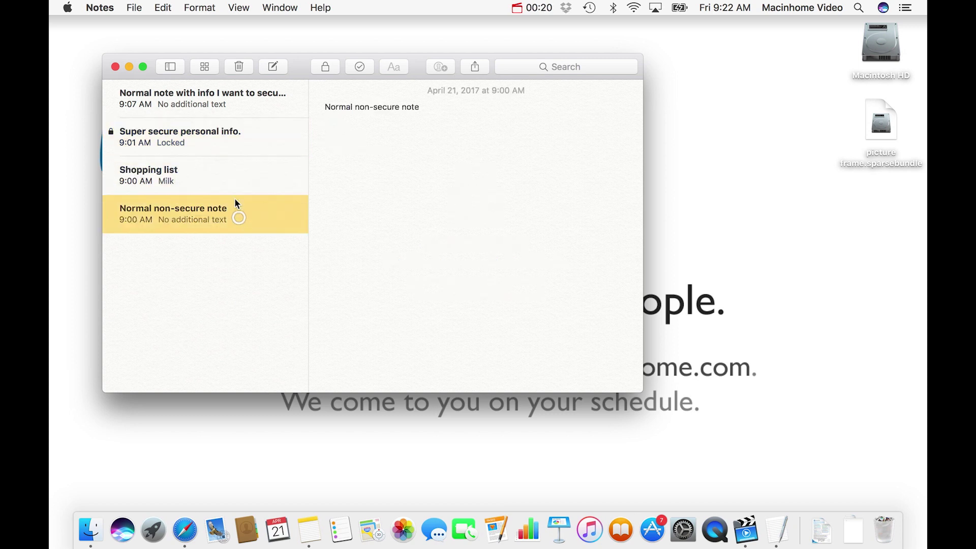
left_click(234, 181)
left_click(252, 213)
left_click(230, 146)
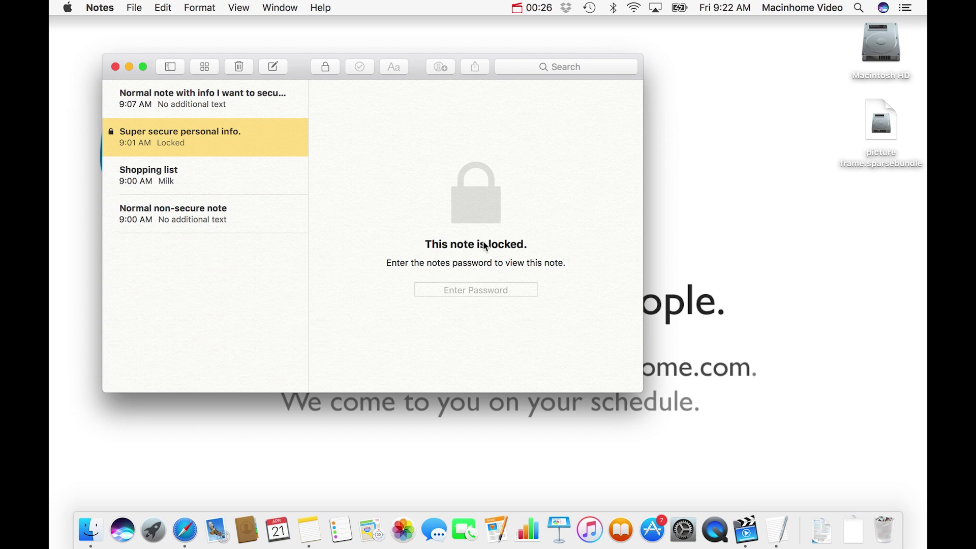
left_click(477, 290)
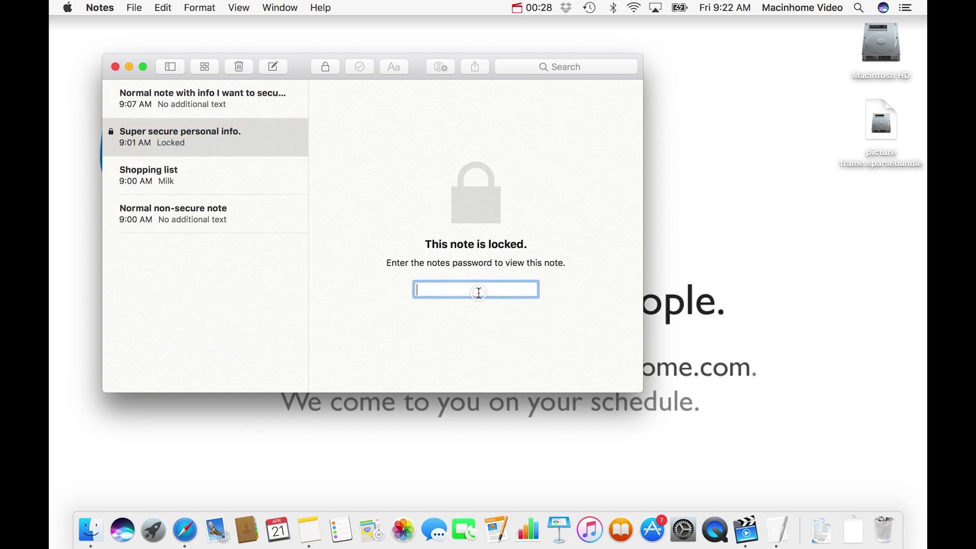
type("••••")
key("Return")
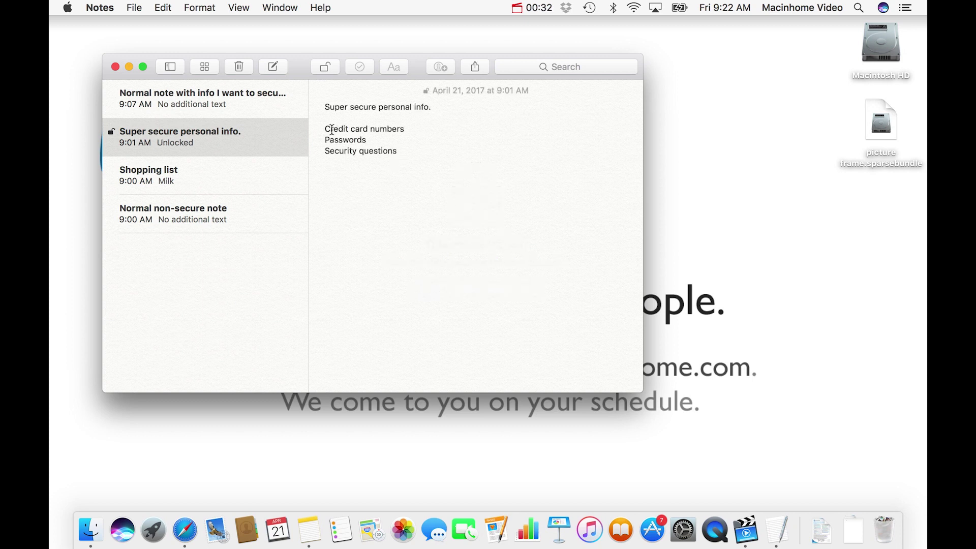
left_click(369, 141)
left_click_drag(325, 151, 398, 152)
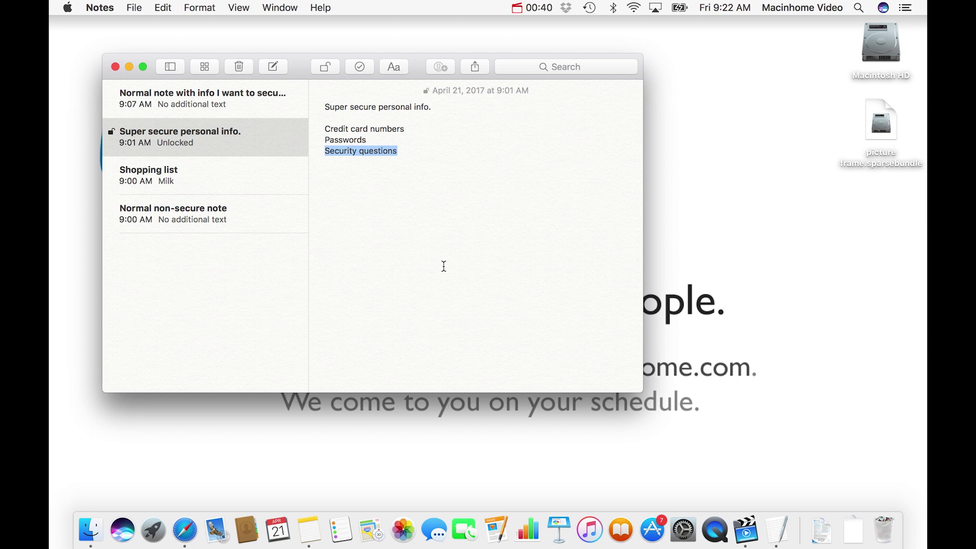
left_click(434, 189)
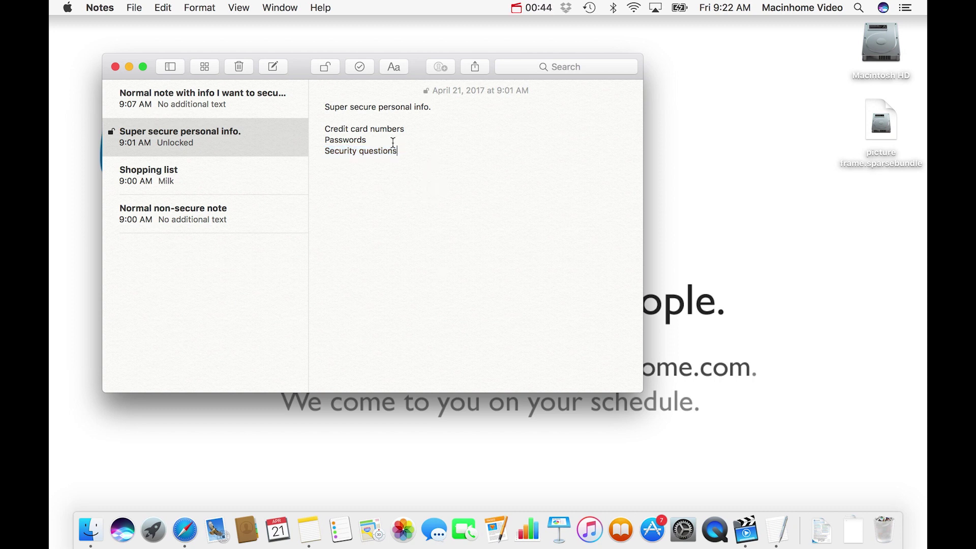
left_click(326, 69)
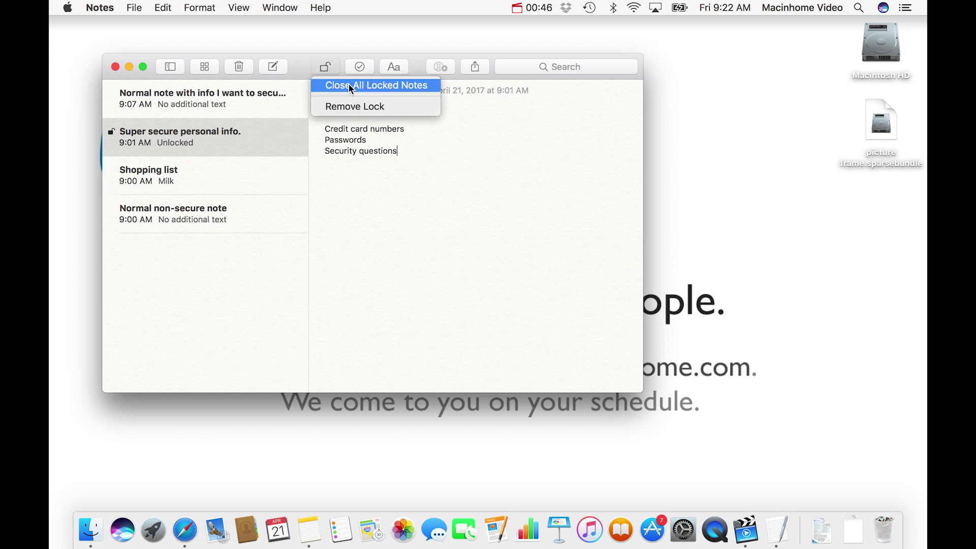
left_click(400, 85)
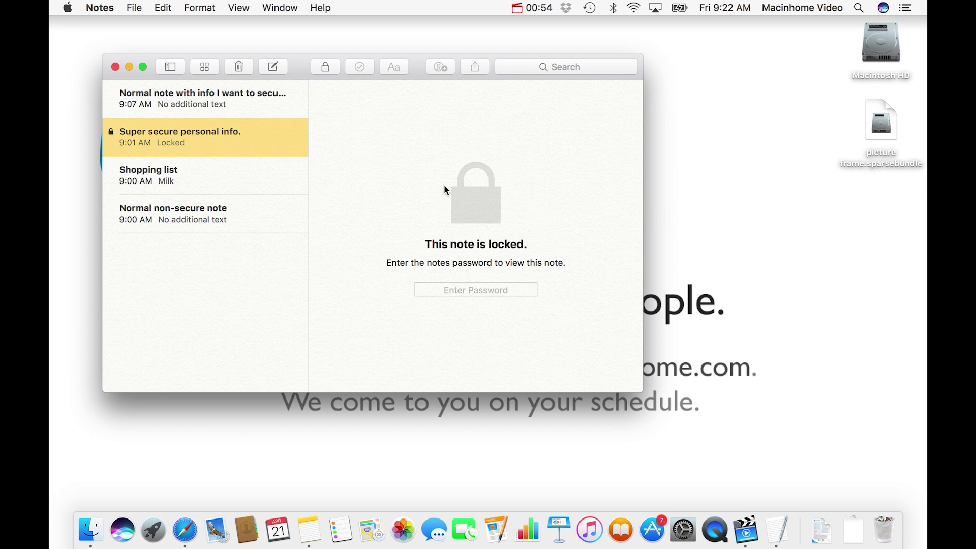
left_click(683, 234, "alt")
Open picture frame.sparsebundle from the desktop and enter its four-character image password
left_click(880, 121)
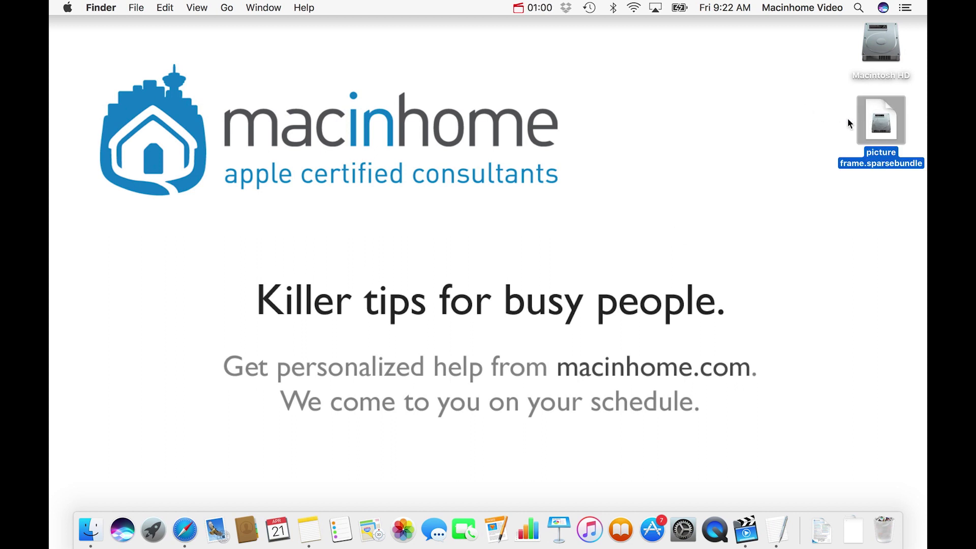
double_click(883, 121)
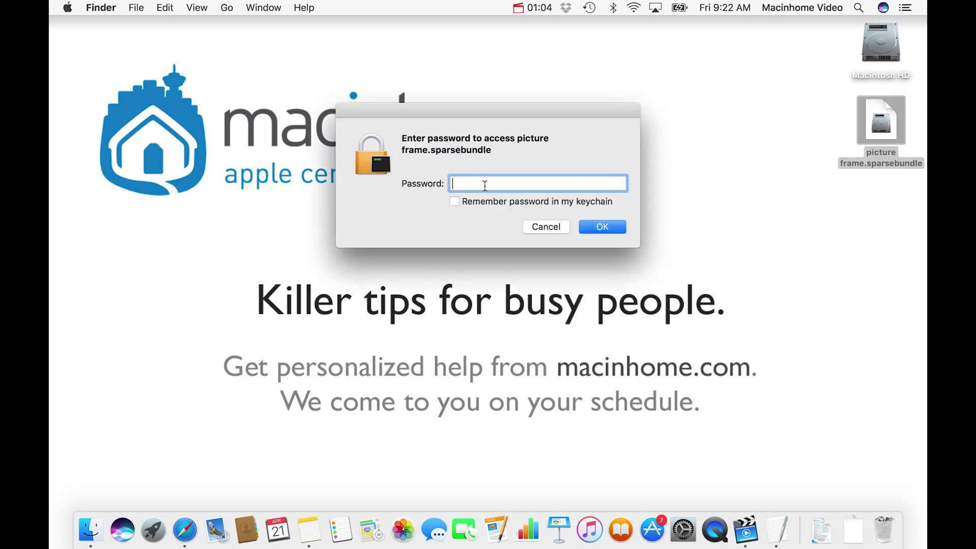
type("••••")
left_click(595, 228)
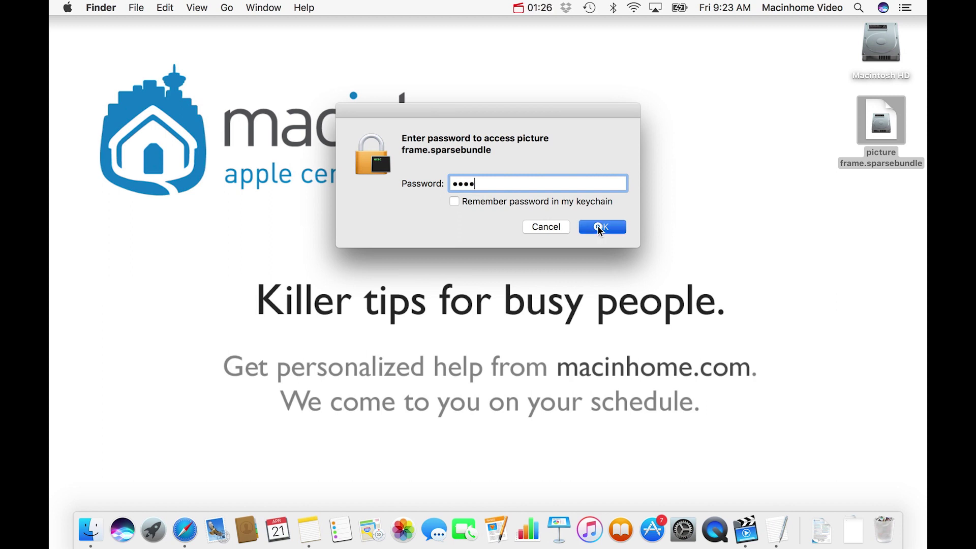
Open the open vault volume, look through its files and Quick Look Frog.jpg
left_click(883, 197)
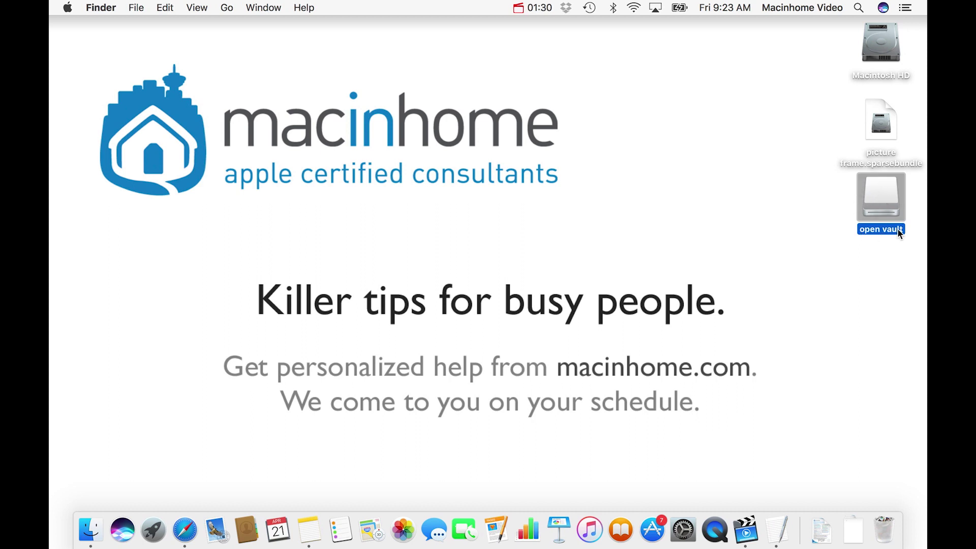
double_click(883, 194)
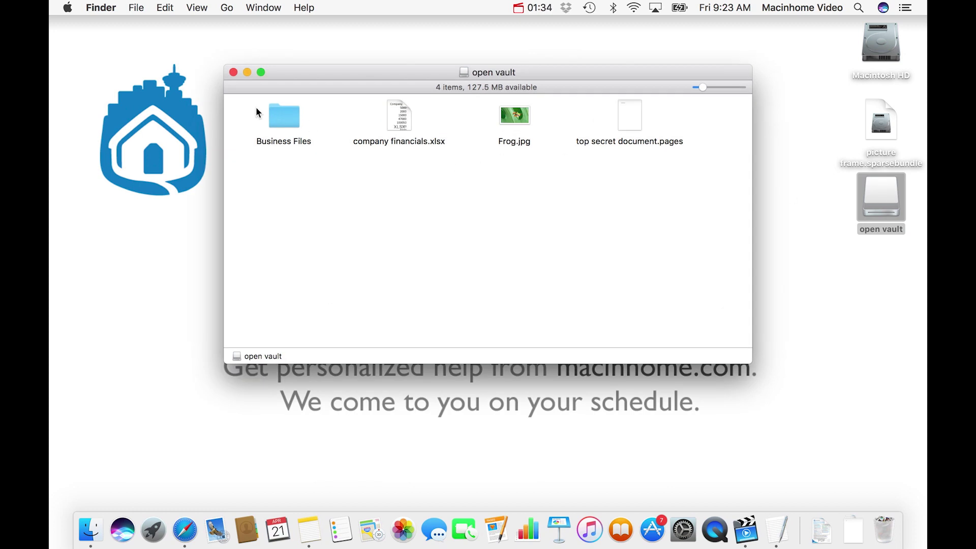
left_click(279, 127)
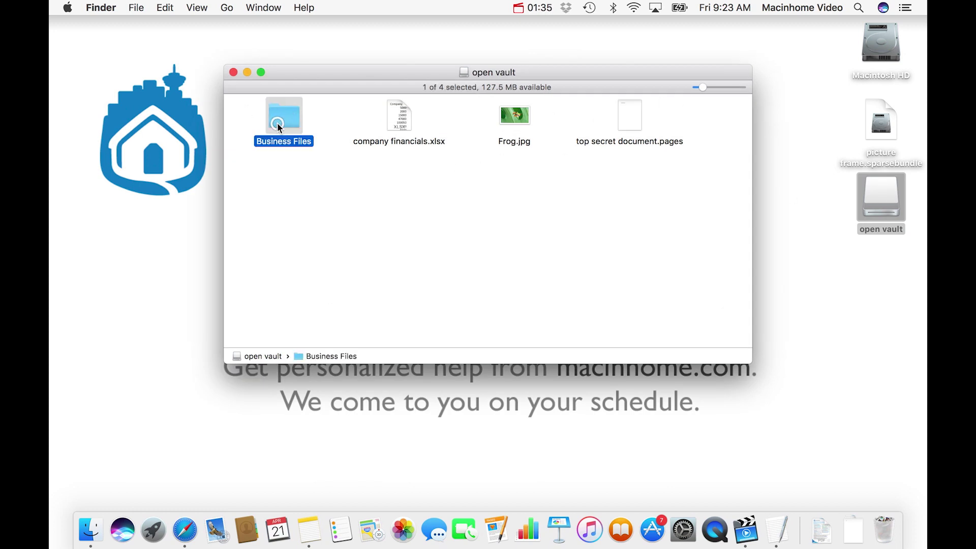
left_click(399, 125)
left_click(505, 125)
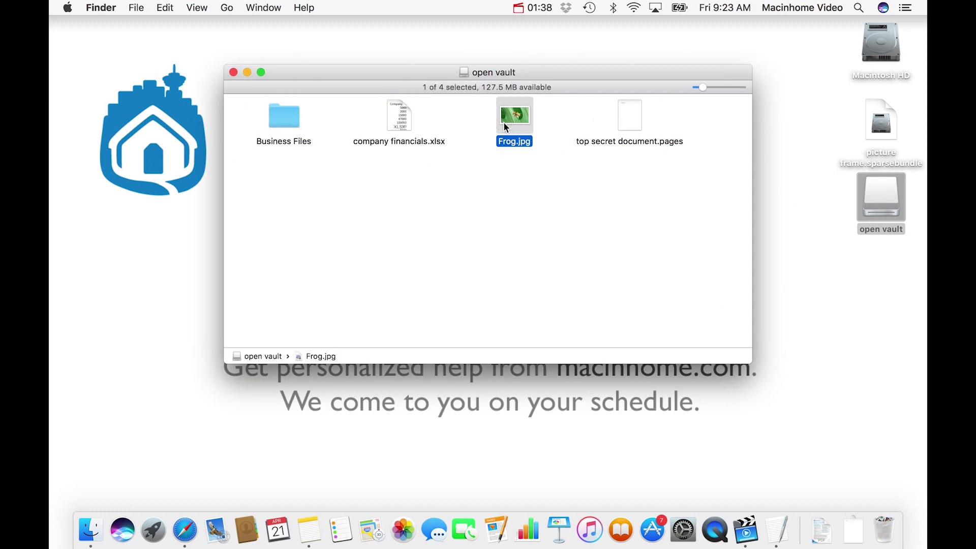
key("space")
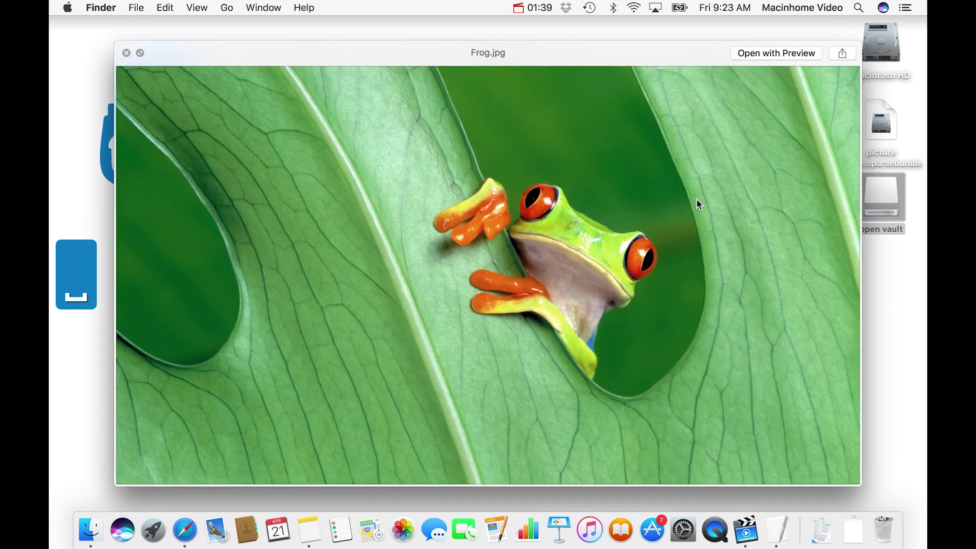
key("space")
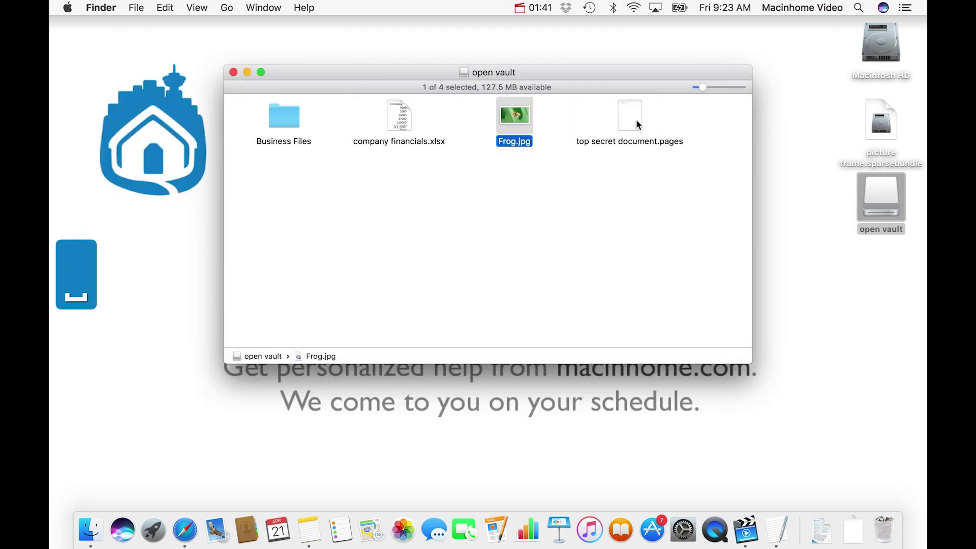
left_click(638, 123)
left_click(619, 181)
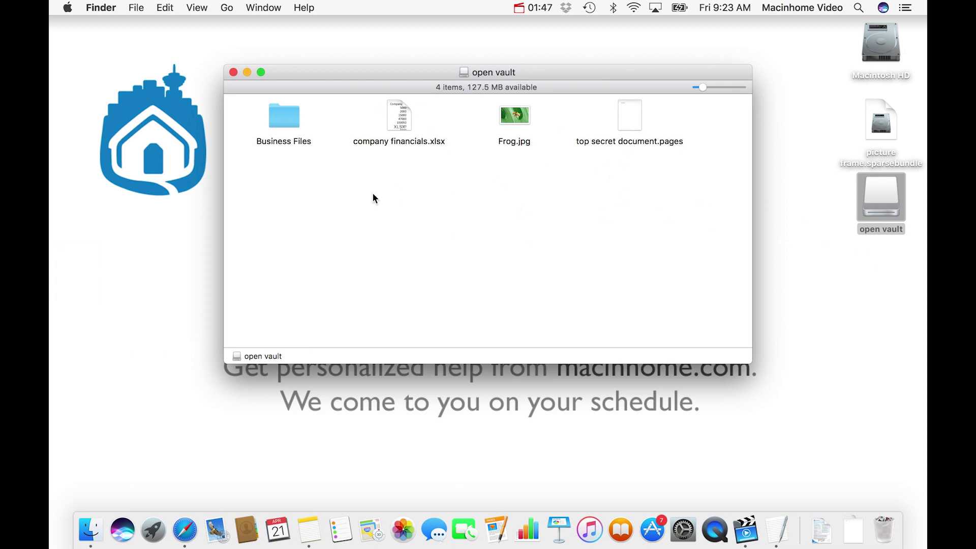
Close the open vault window and eject the open vault volume with Cmd+E
left_click(234, 73)
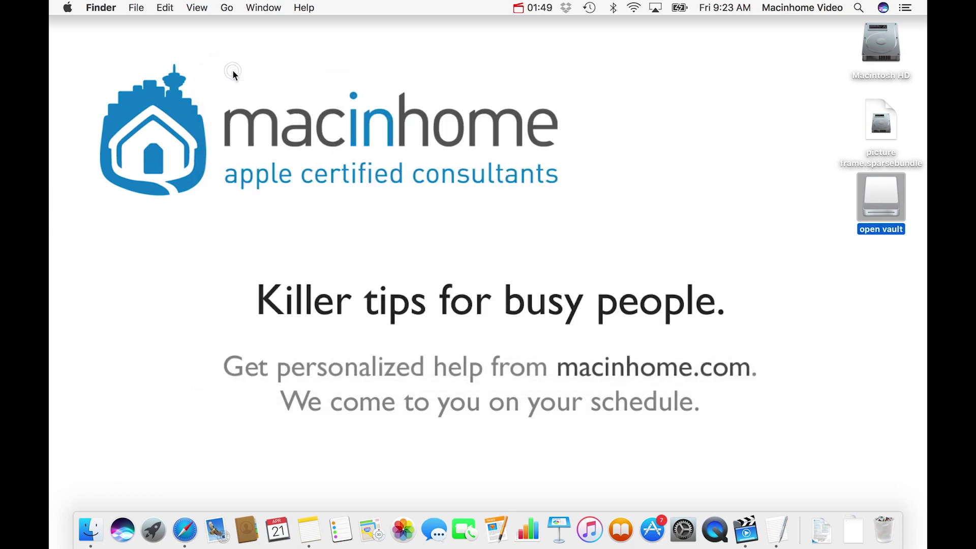
left_click(823, 201)
left_click(880, 200)
key("super+e")
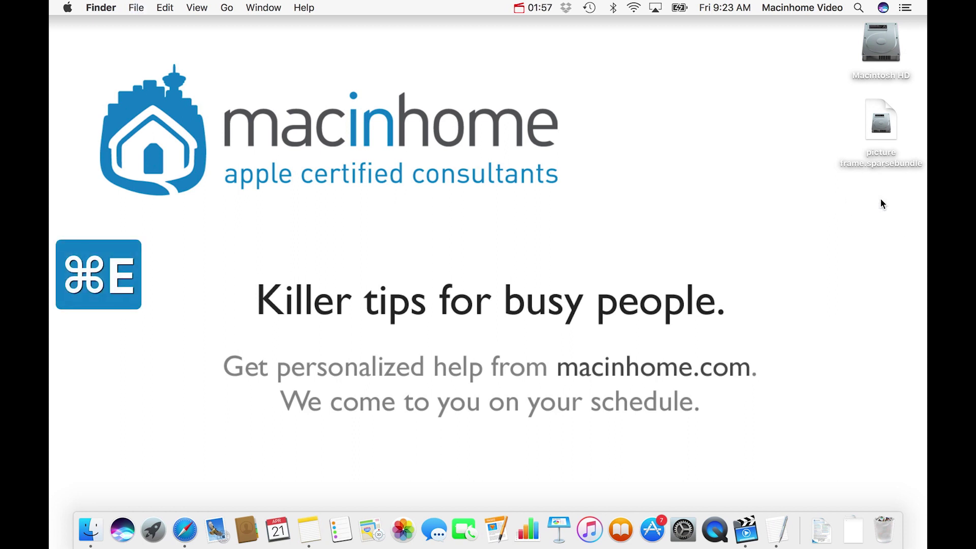
left_click(879, 118)
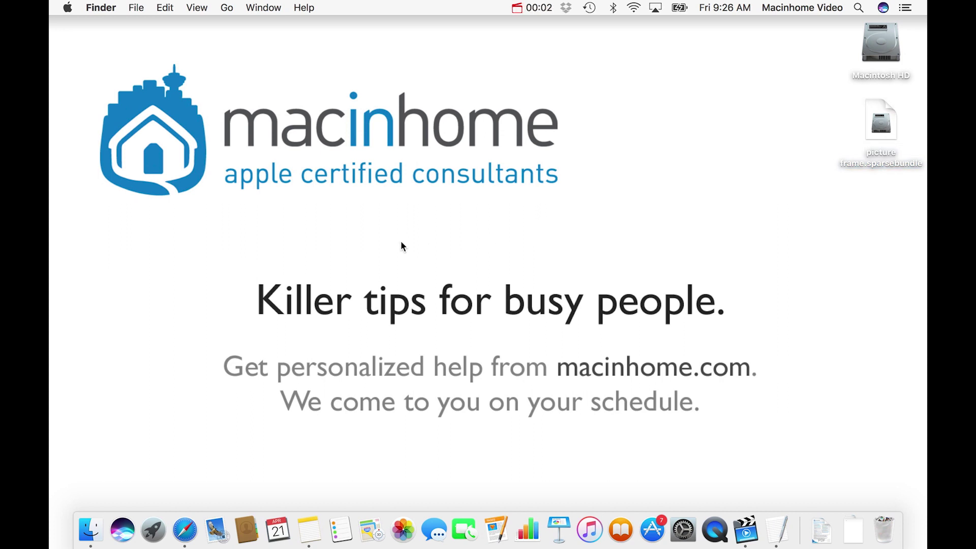
Return to Notes, select the Shopping list note and bring up its lock options
left_click(310, 530)
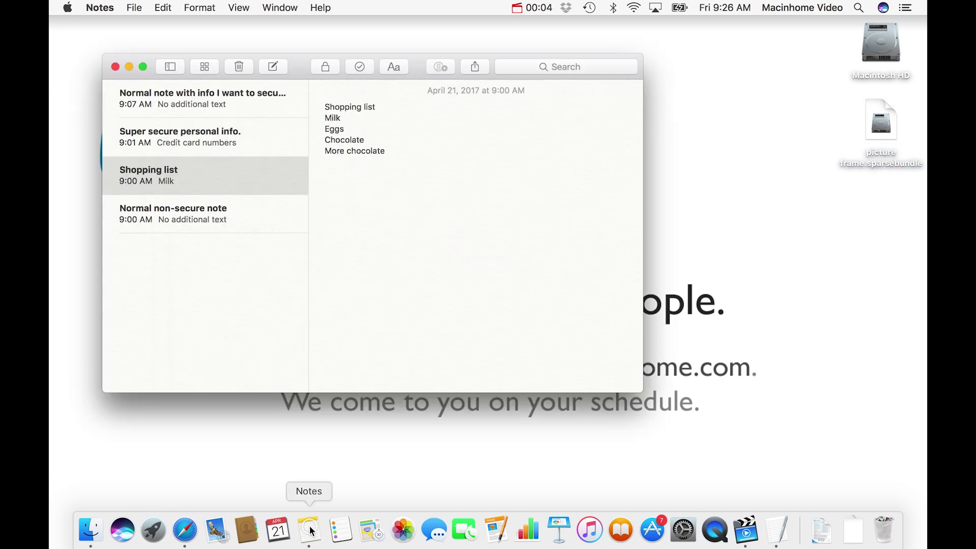
left_click(203, 213)
left_click(194, 175)
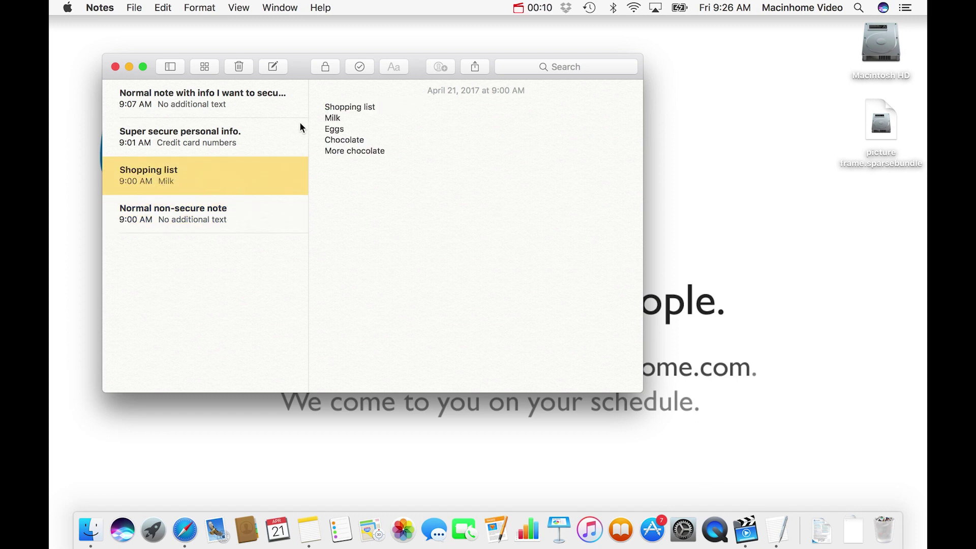
left_click(326, 67)
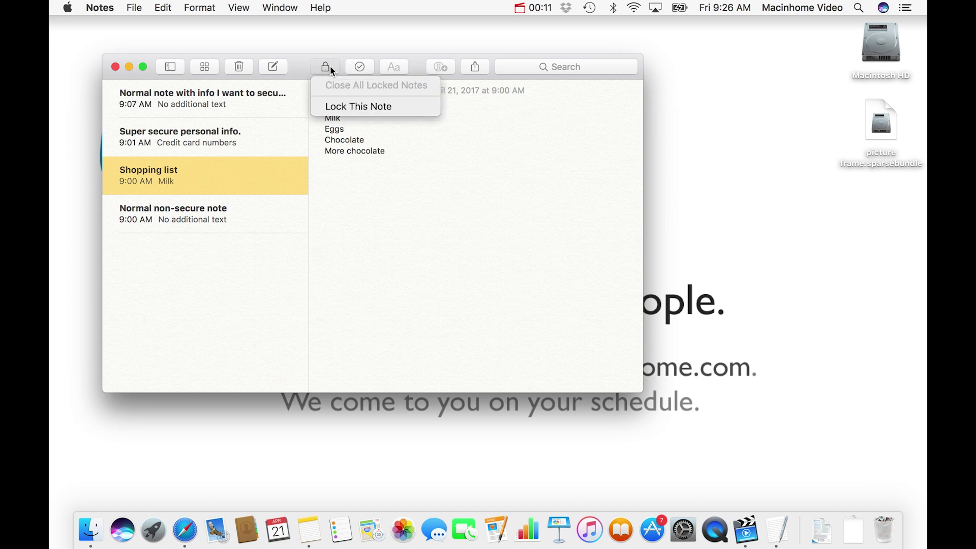
Choose Lock This Note and set a notes password, entering it in both Password and Verify
left_click(406, 108)
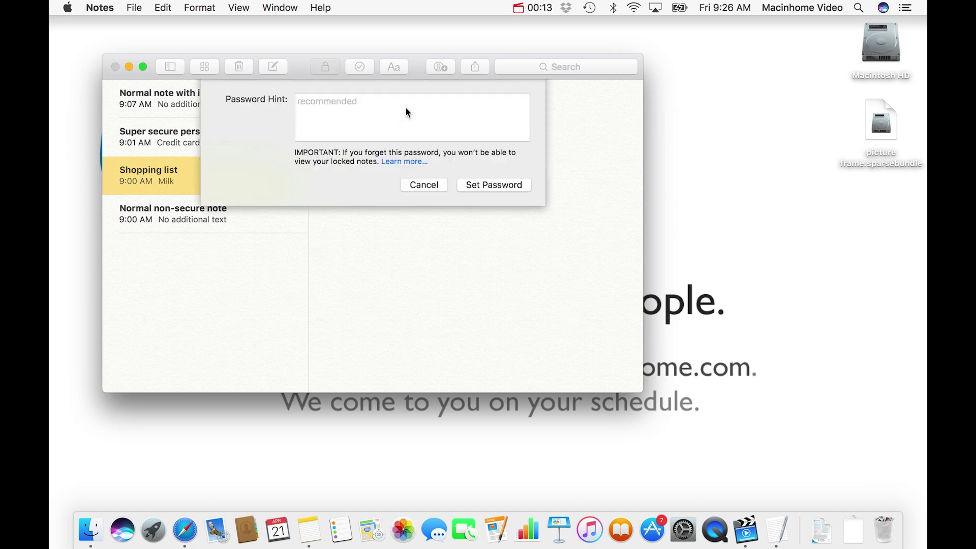
type("1234")
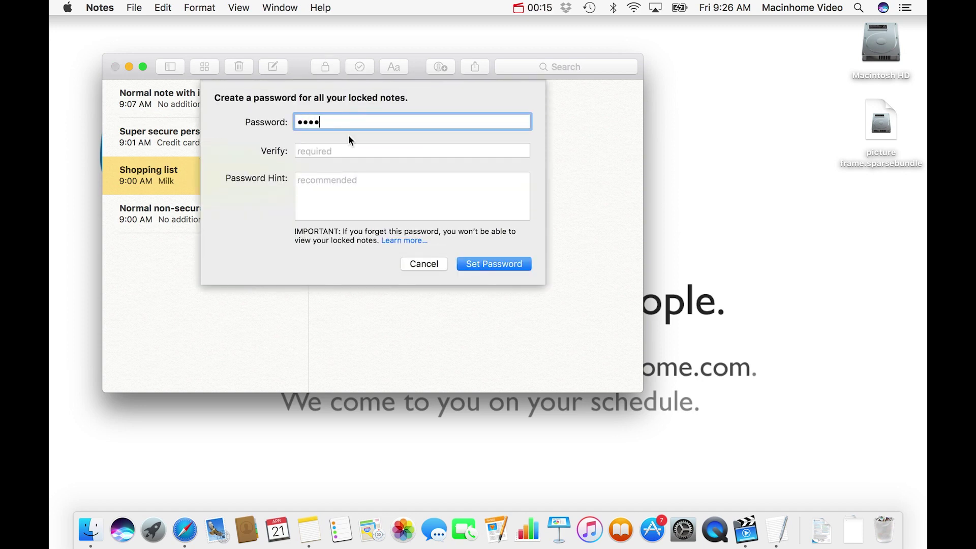
left_click(350, 149)
type("1234")
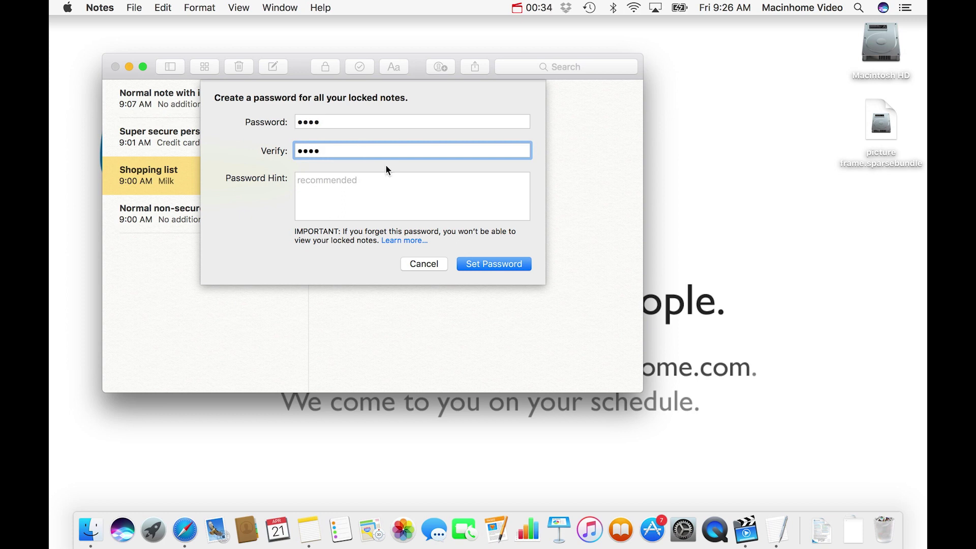
left_click(513, 269)
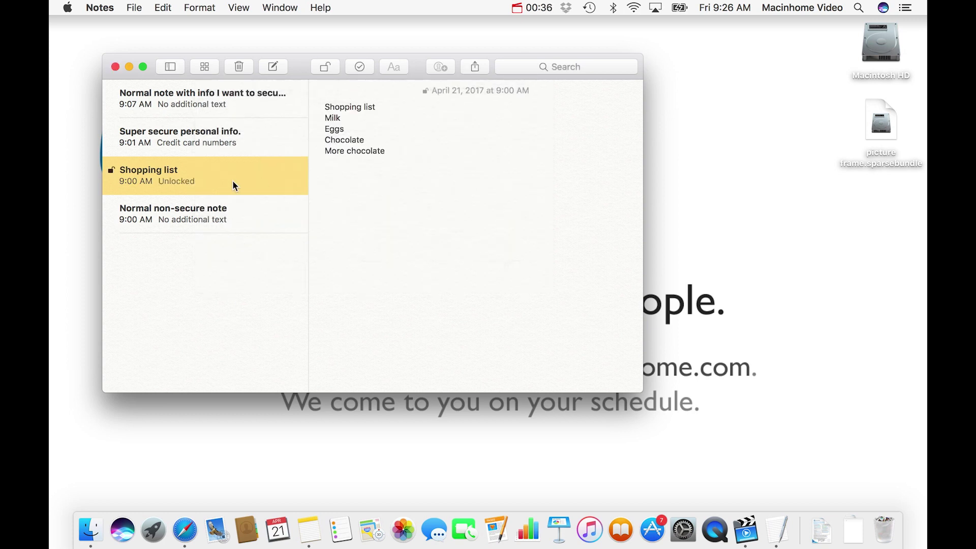
Choose Close All Locked Notes so the Shopping list note locks
left_click(328, 66)
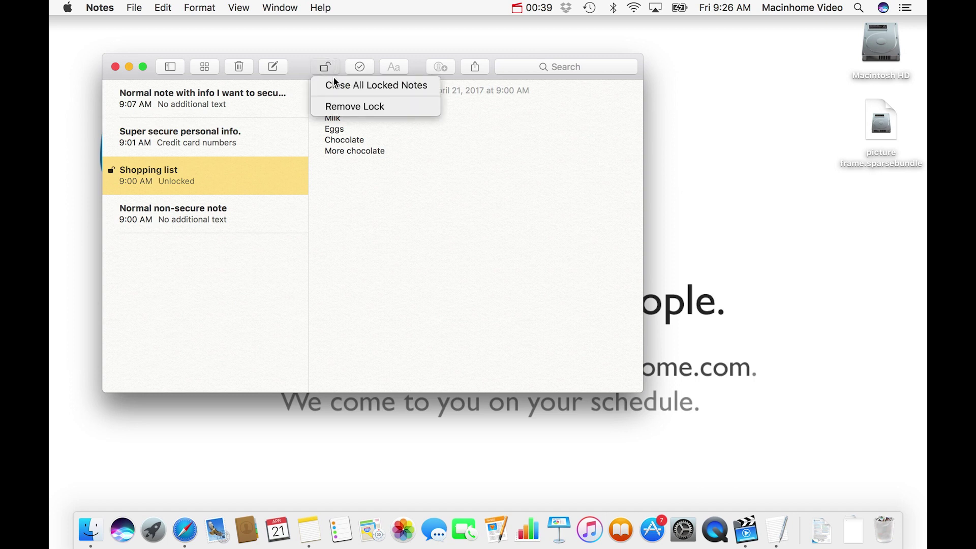
left_click(429, 86)
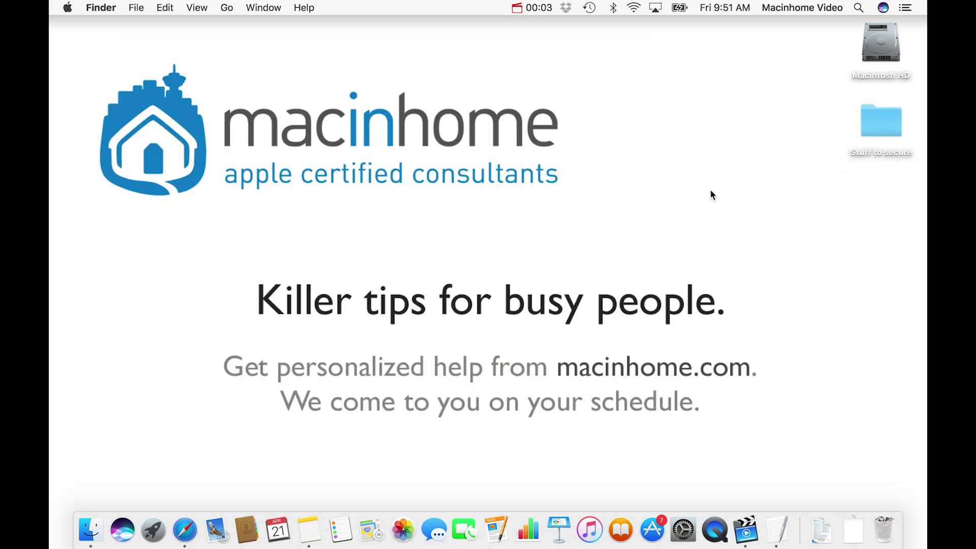
Launch Disk Utility from Spotlight by searching 'disk'
key("super+space")
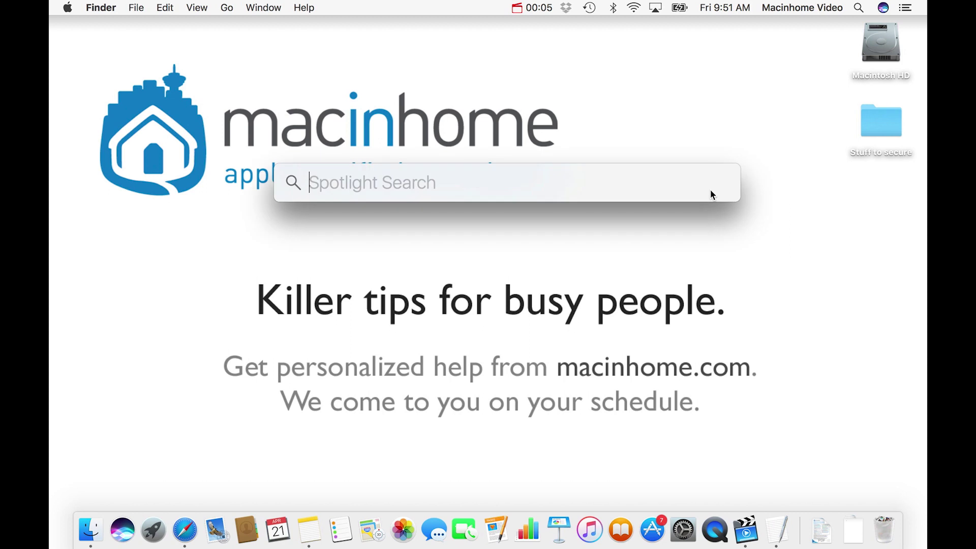
type("disk")
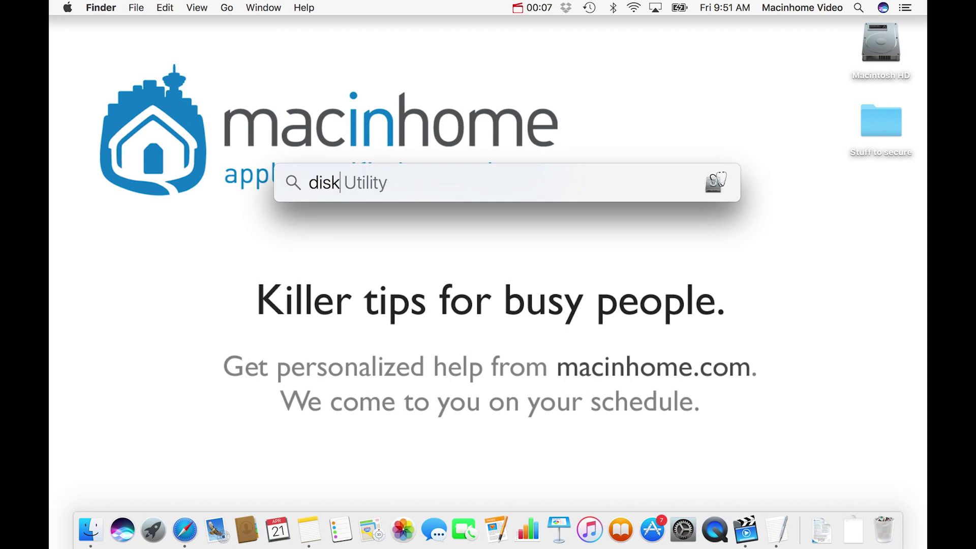
key("Return")
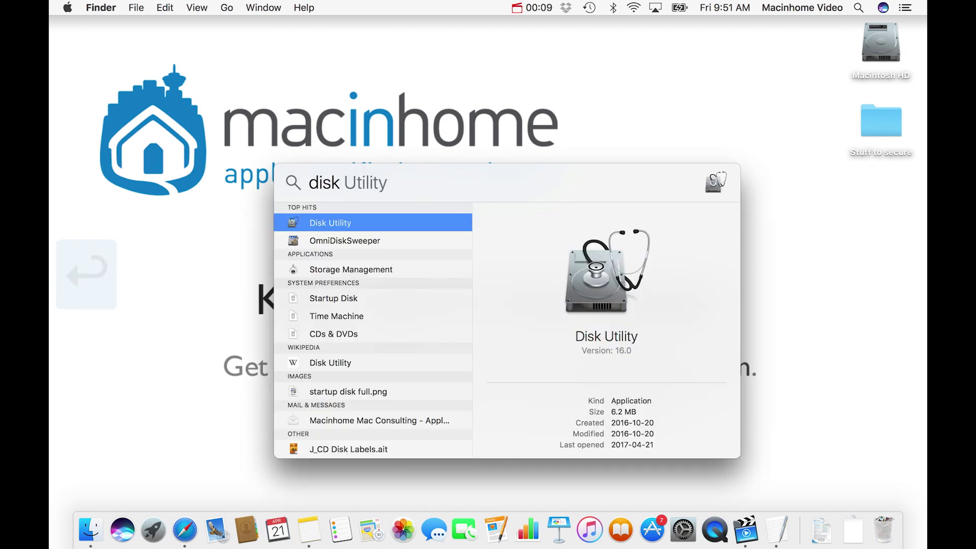
Start a new blank image saved as 'picture frame' on the Desktop, with volume name 'open vault'
left_click(158, 7)
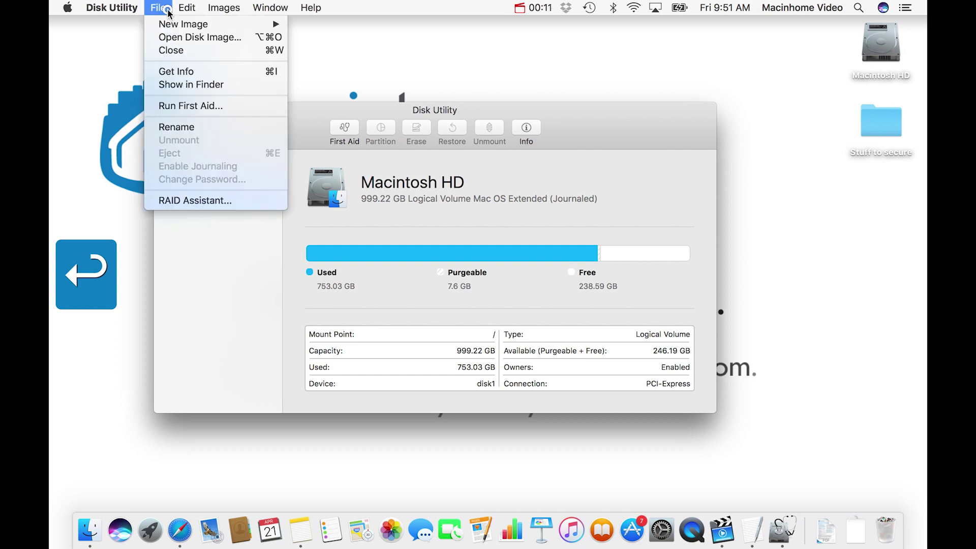
mouse_move(169, 27)
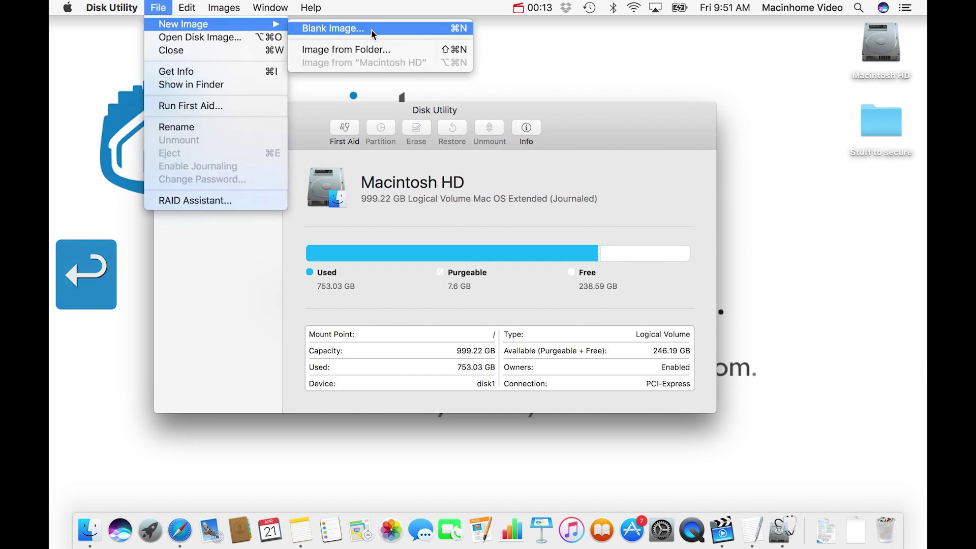
left_click(414, 29)
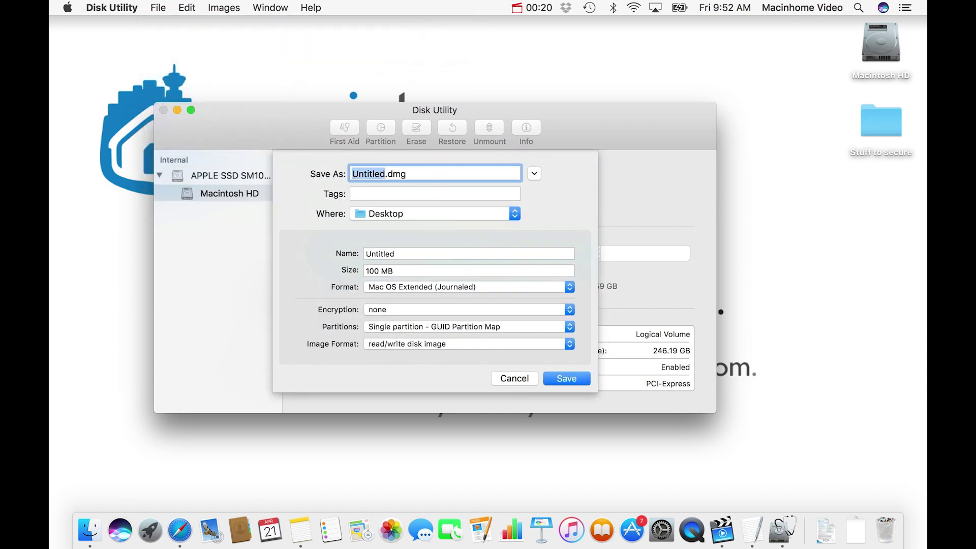
type("picture frame")
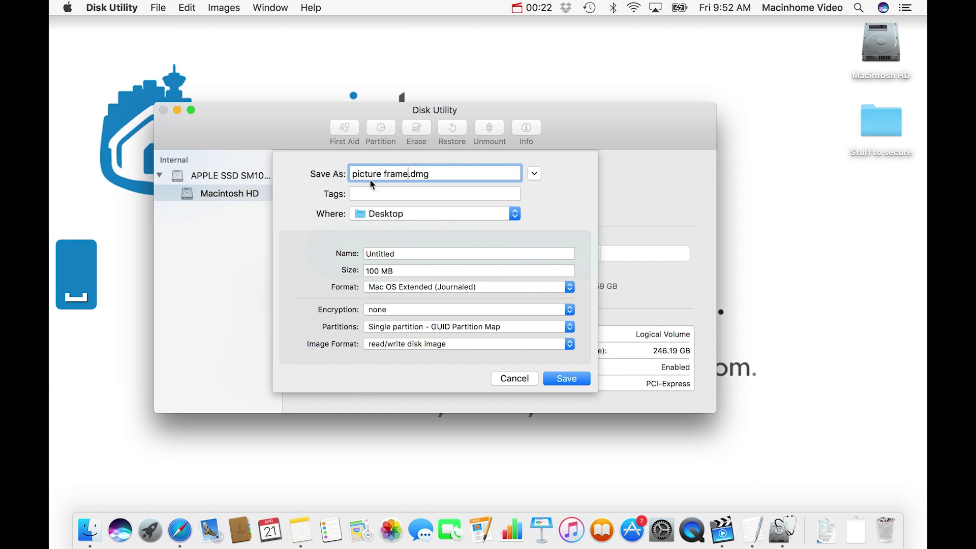
left_click(398, 213)
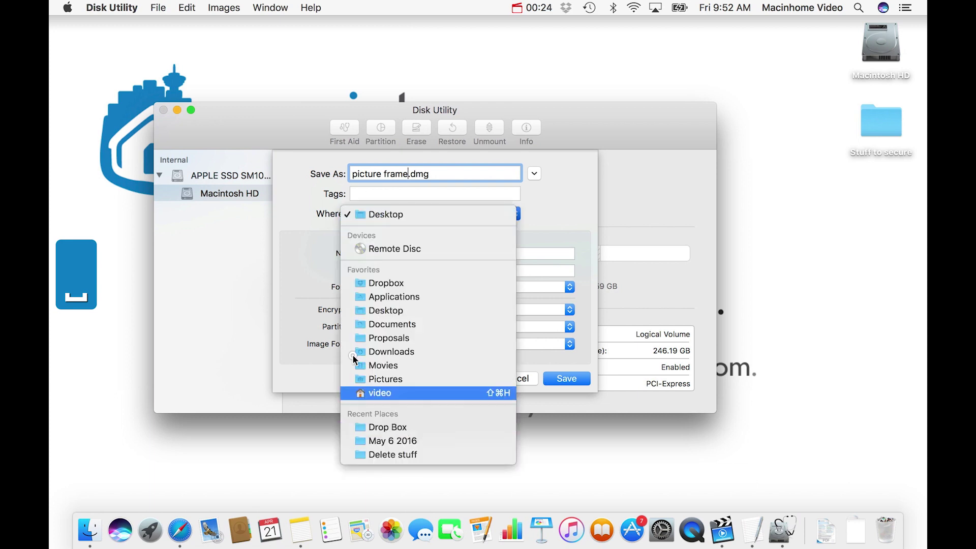
left_click(314, 242)
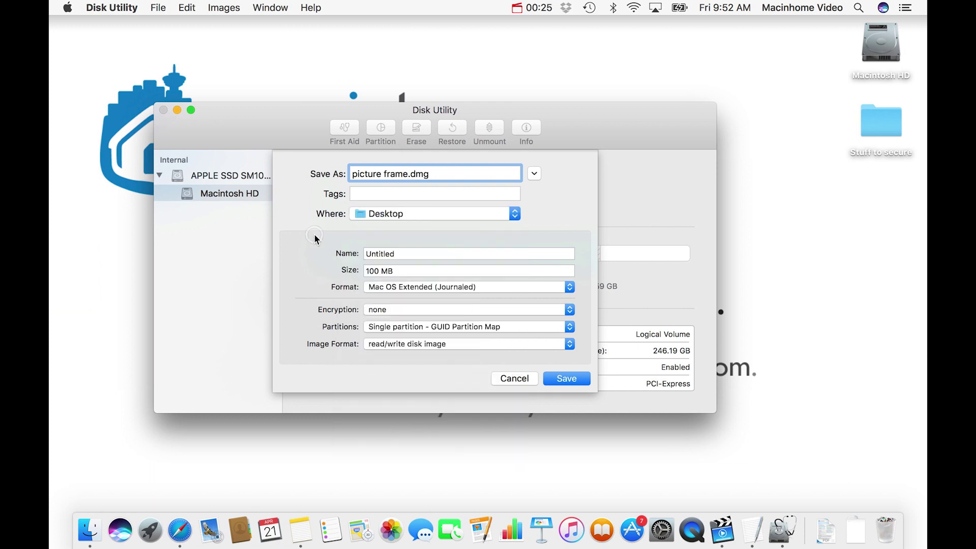
left_click(402, 252)
left_click_drag(402, 253, 383, 240)
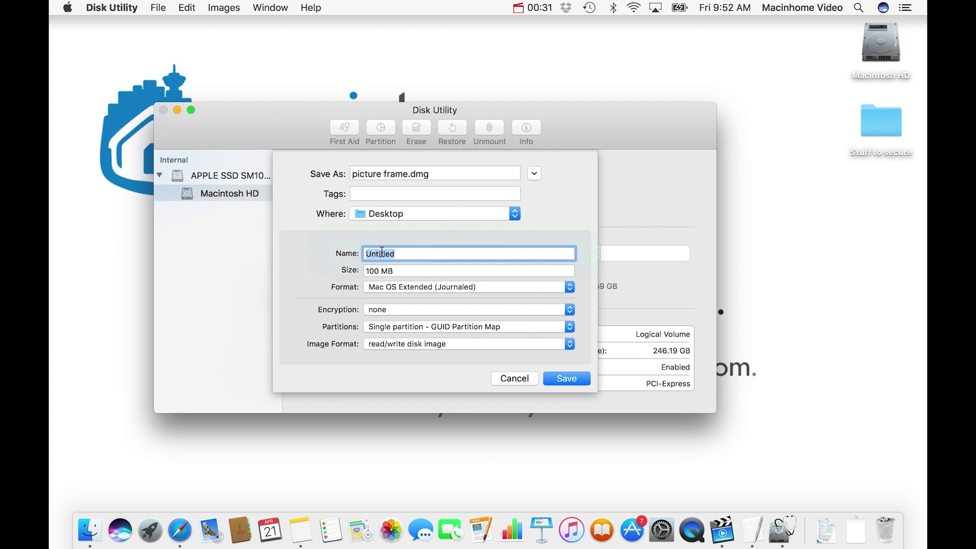
type("open ")
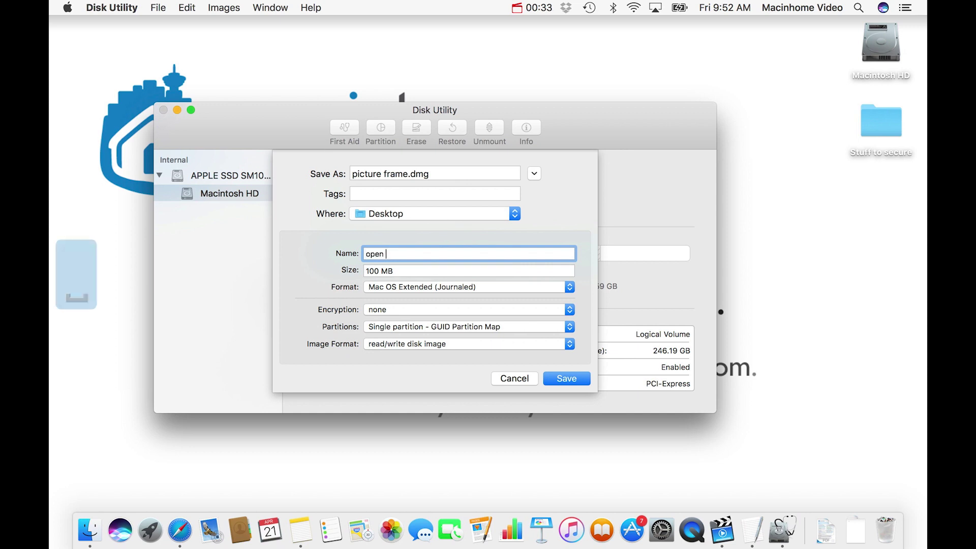
type("vault")
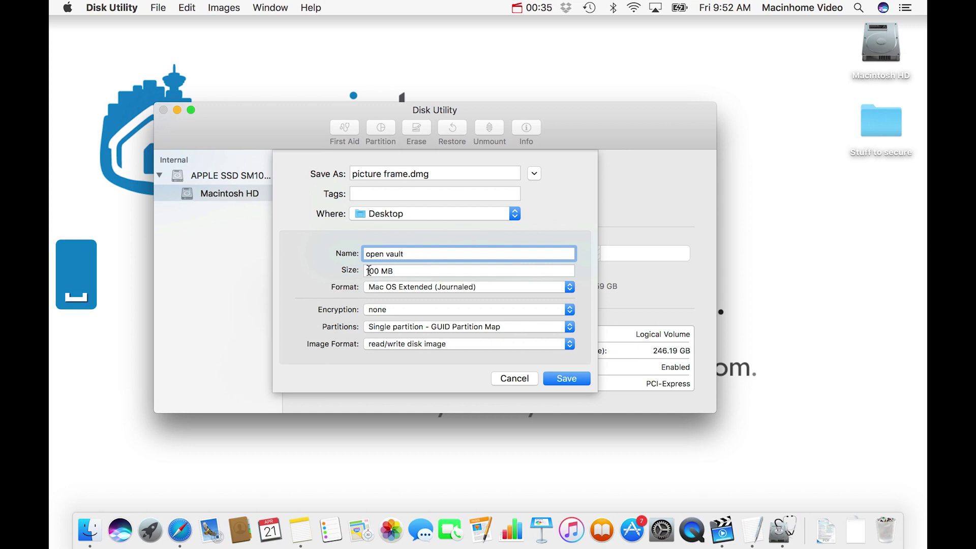
left_click(389, 272)
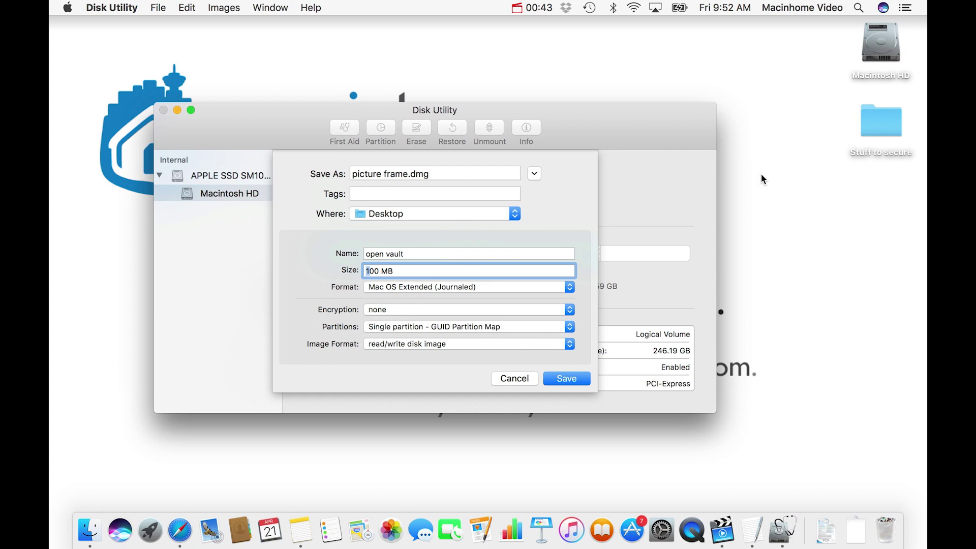
left_click(780, 166)
Open the Stuff to secure folder on the desktop to view its contents, then close it
left_click(872, 137)
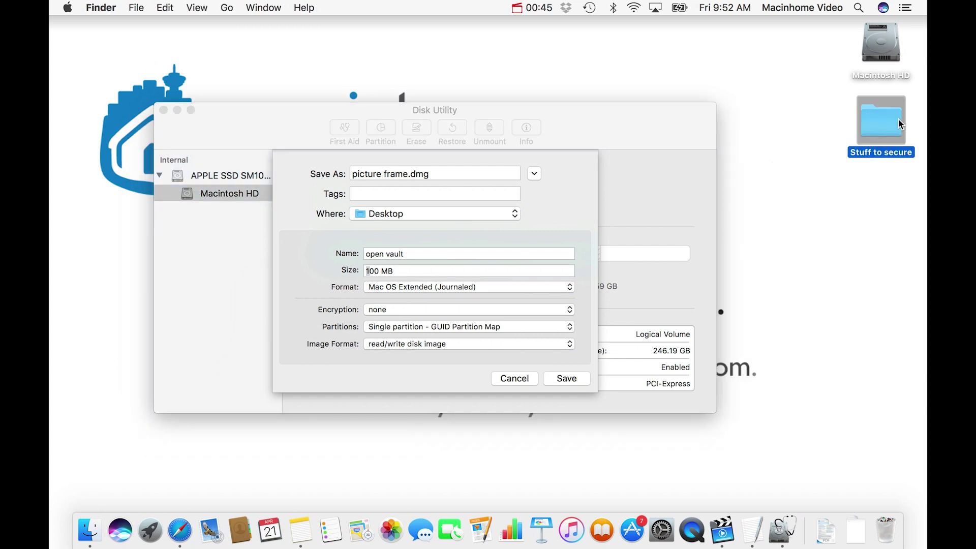
left_click(823, 117)
left_click(871, 122)
left_click(884, 123)
double_click(886, 126)
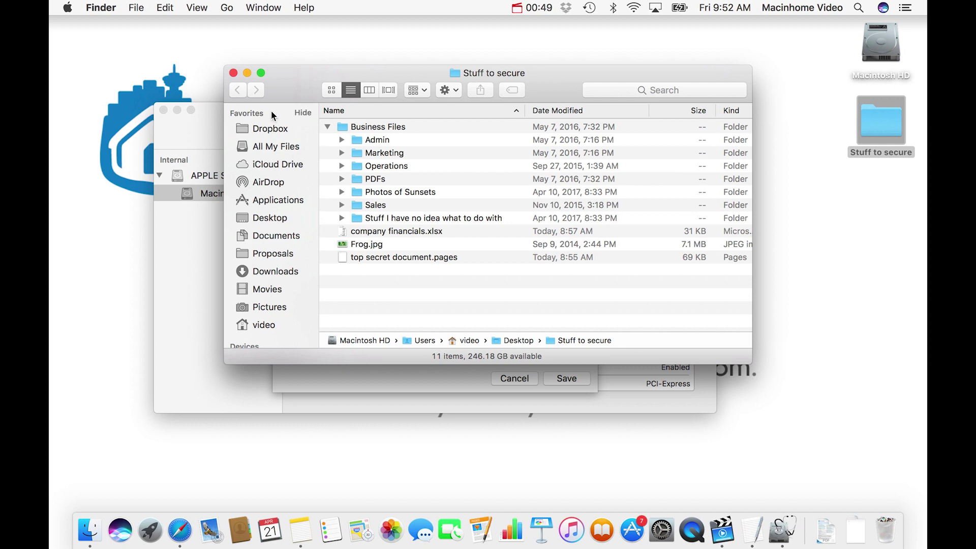
left_click(234, 74)
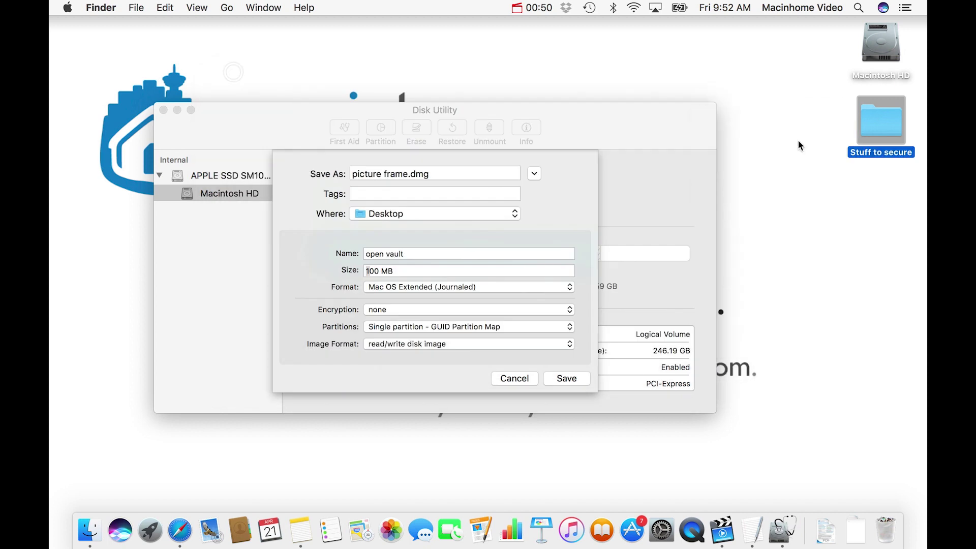
Check Stuff to secure's size (about 11.5 MB) in Get Info, then return to the new image sheet
left_click(878, 121)
key("super+i")
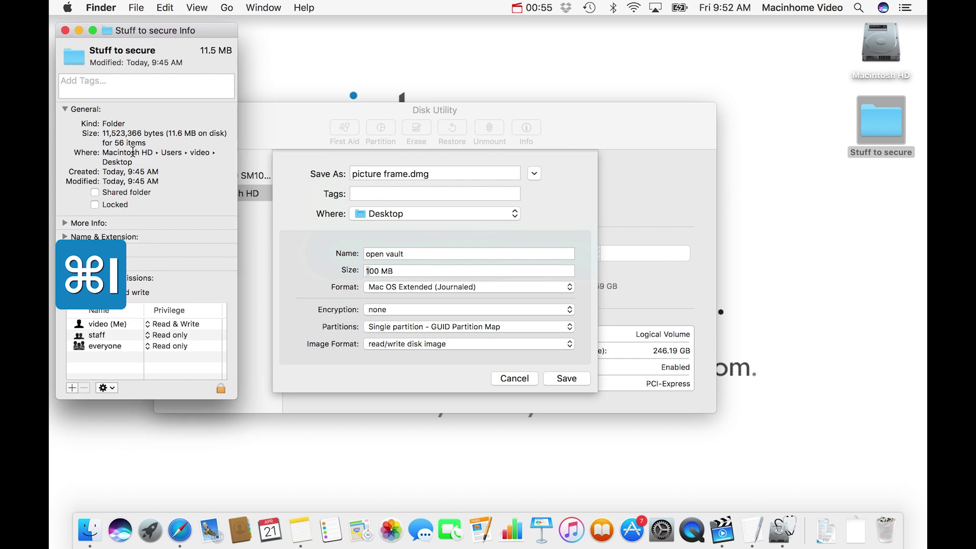
double_click(175, 134)
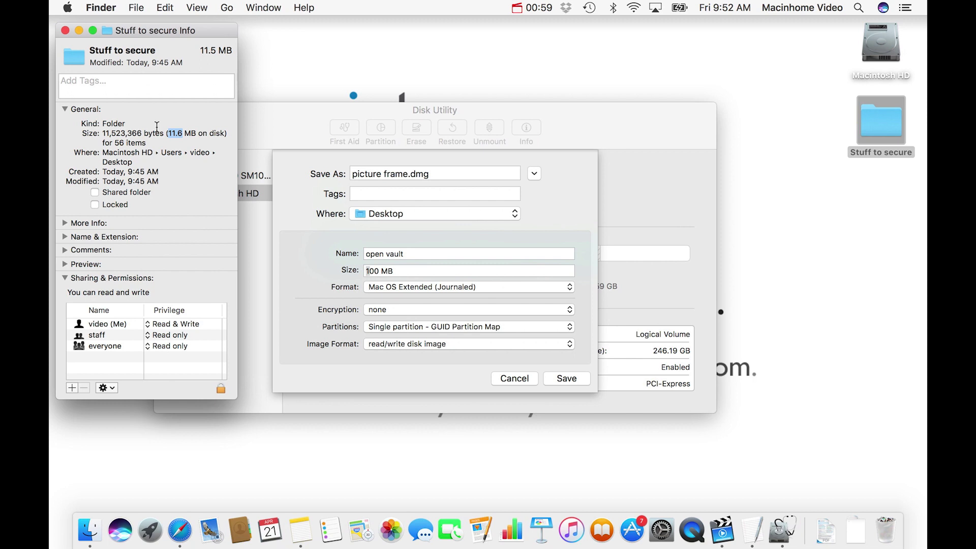
left_click(65, 30)
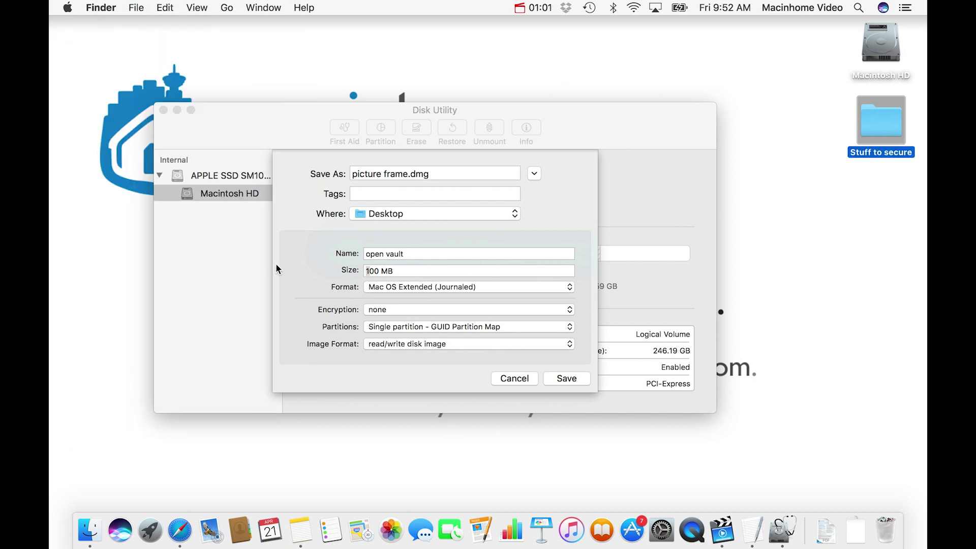
left_click(325, 268)
Change the image size from 100 MB to 200 MB
left_click(370, 271)
key("BackSpace")
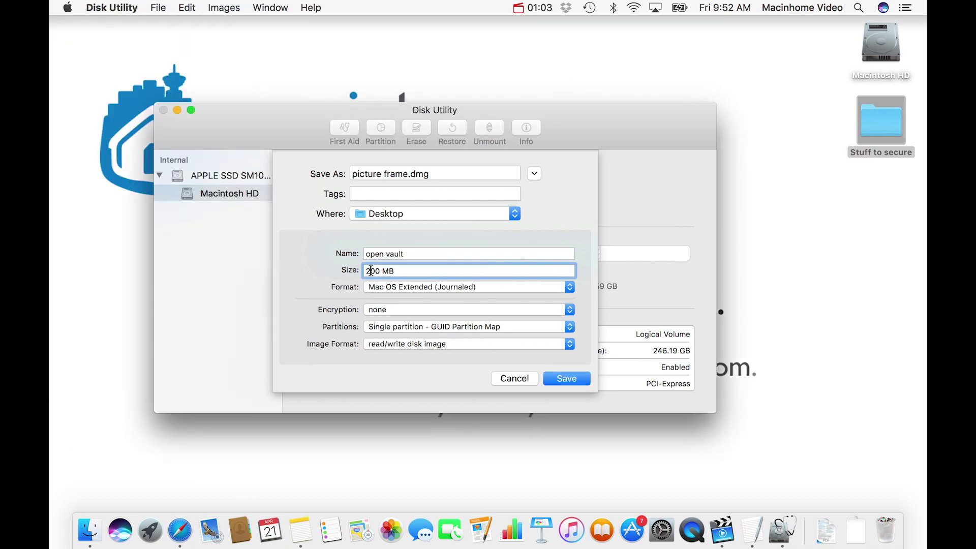
type("2")
Choose 256-bit AES encryption, set and verify the image password, and create picture frame.dmg
left_click(378, 310)
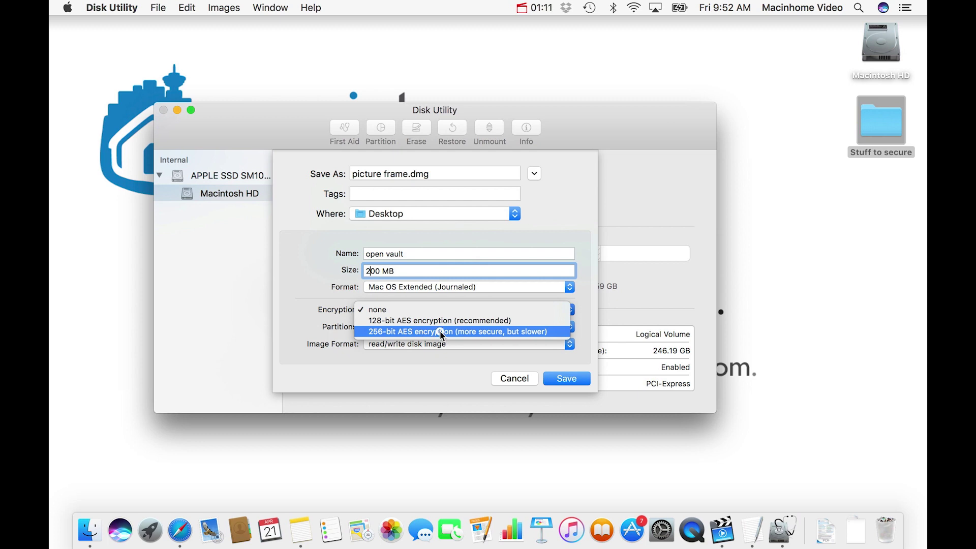
left_click(440, 331)
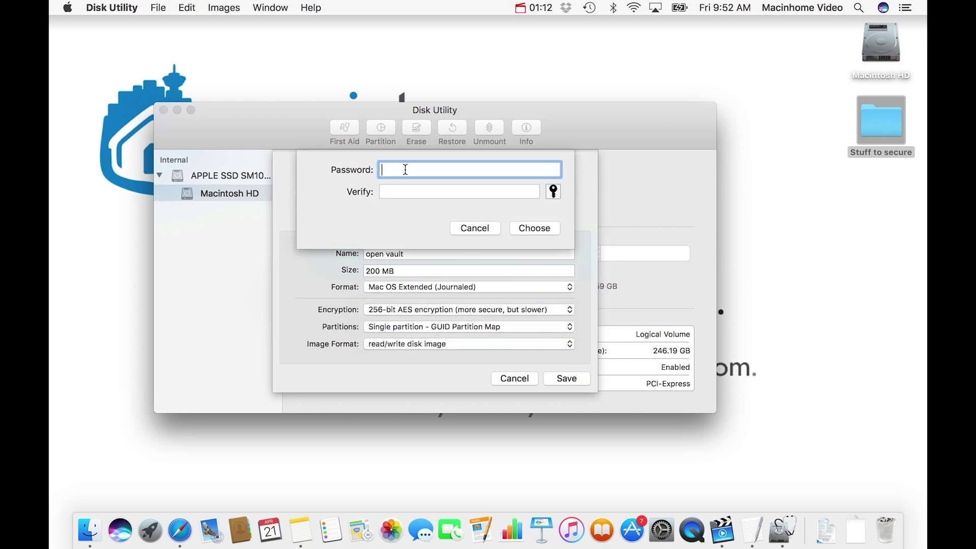
type("1234")
left_click(405, 189)
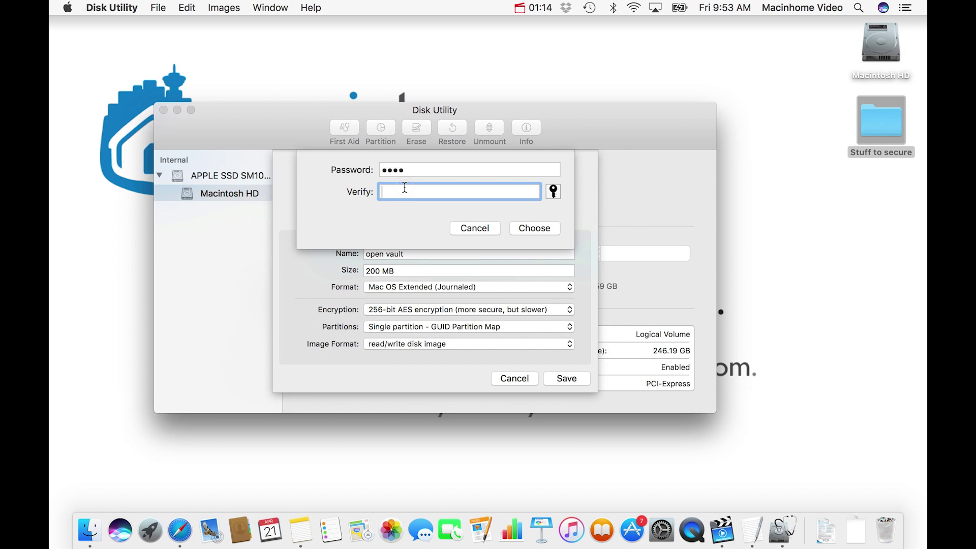
type("1234")
left_click(518, 229)
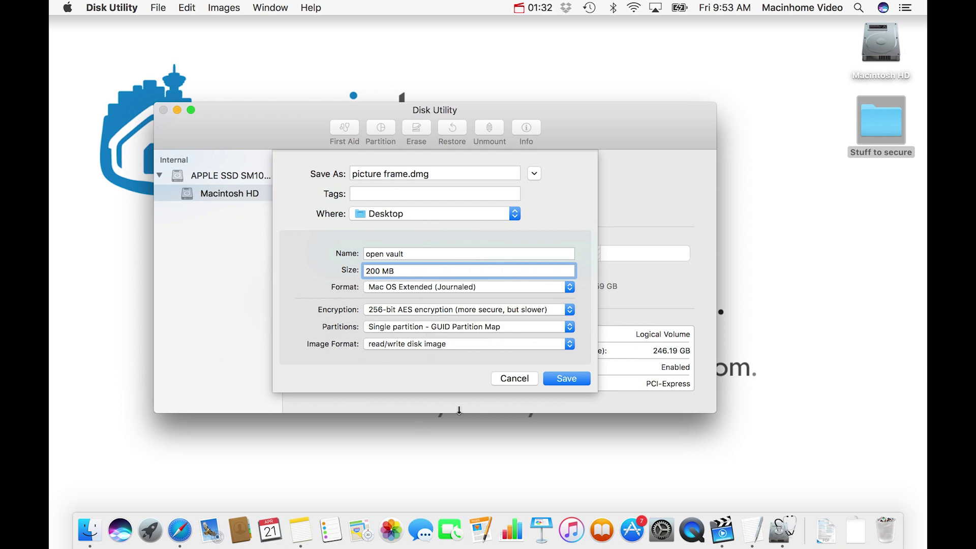
left_click(563, 379)
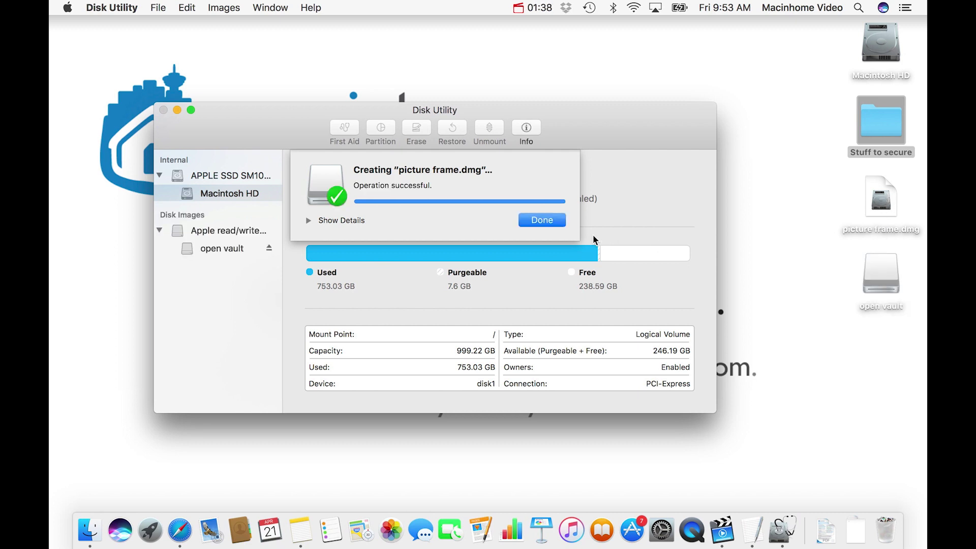
Dismiss the completion sheet, quit Disk Utility, and open the mounted open vault volume
left_click(545, 220)
left_click(111, 7)
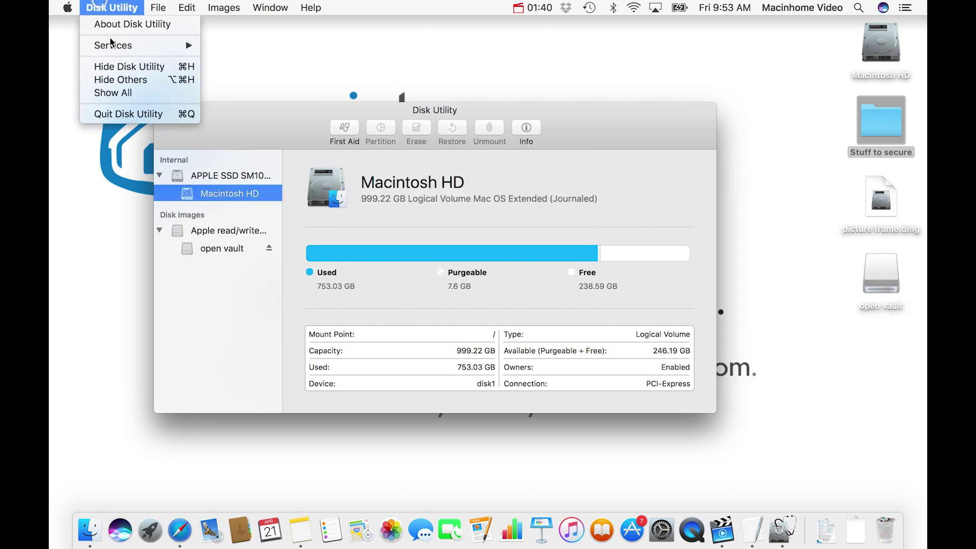
left_click(132, 113)
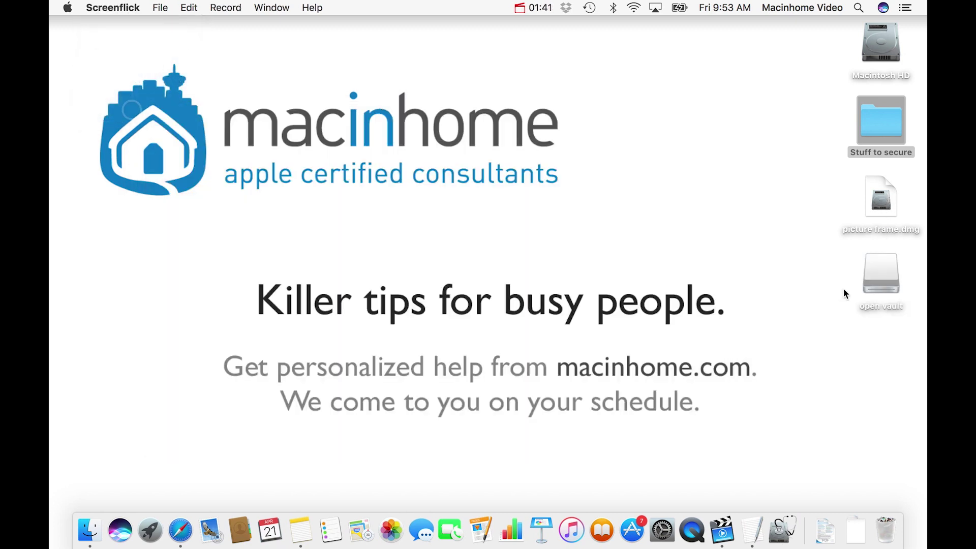
double_click(884, 275)
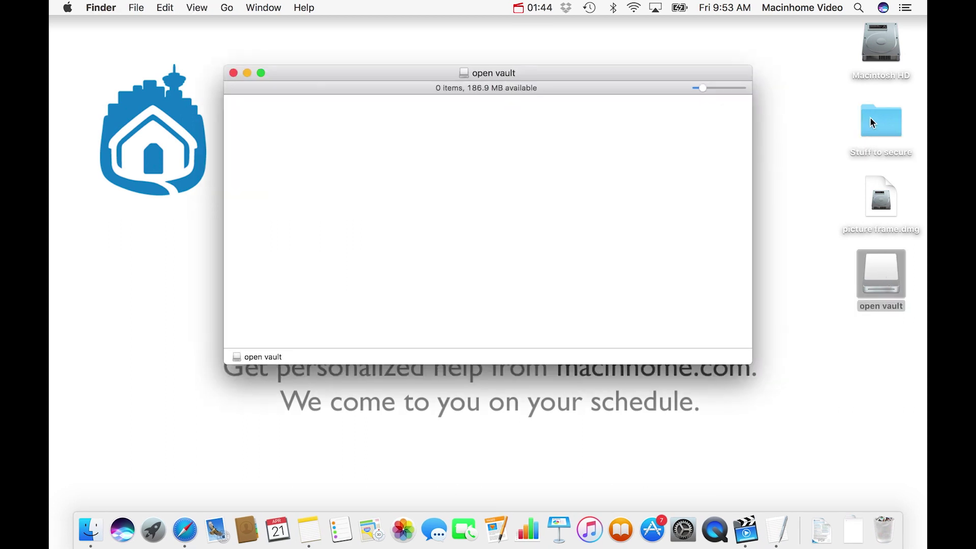
Copy Stuff to secure into open vault, trash the desktop original, and close the window
left_click_drag(870, 122, 450, 158)
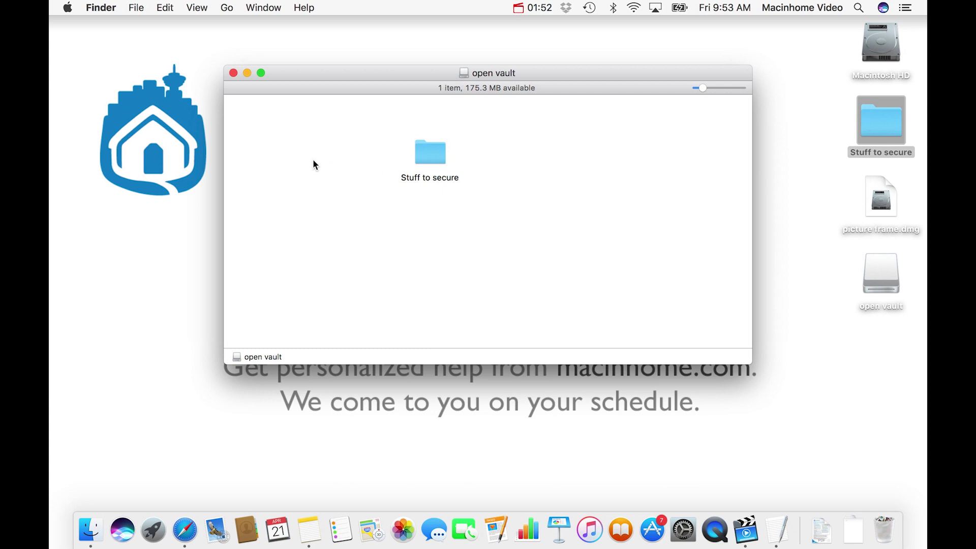
left_click_drag(863, 124, 883, 534)
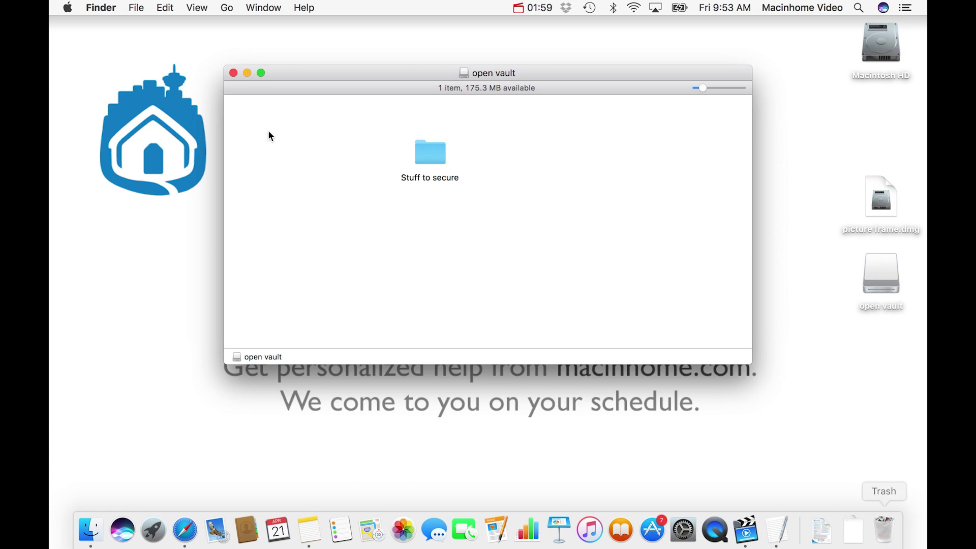
left_click(233, 73)
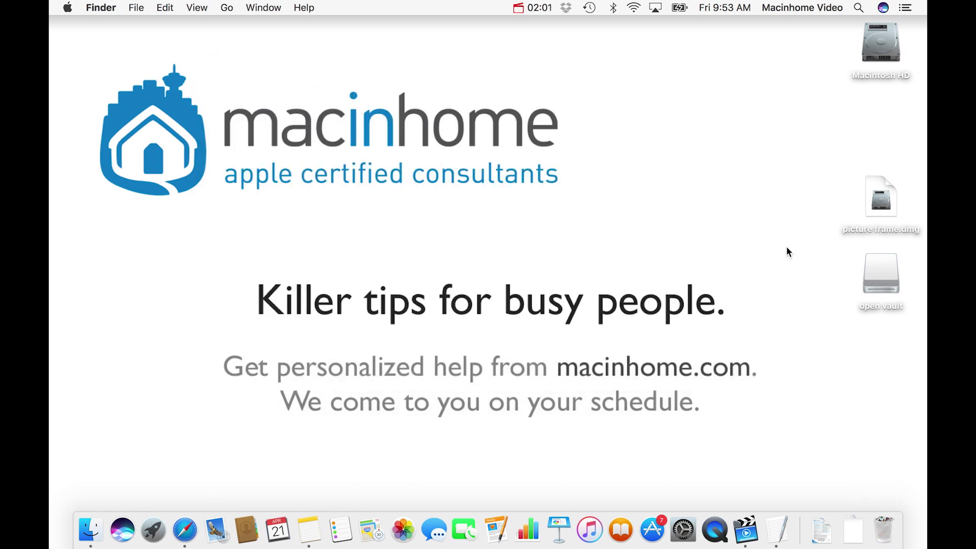
Eject open vault and move picture frame.dmg up below Macintosh HD on the desktop
left_click(884, 283)
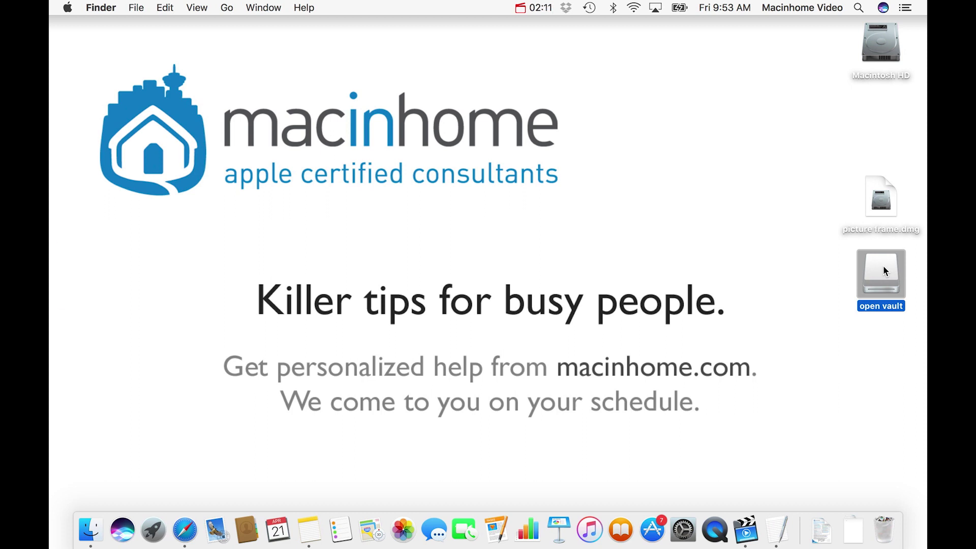
key("super+e")
left_click(875, 199)
left_click_drag(876, 200, 876, 123)
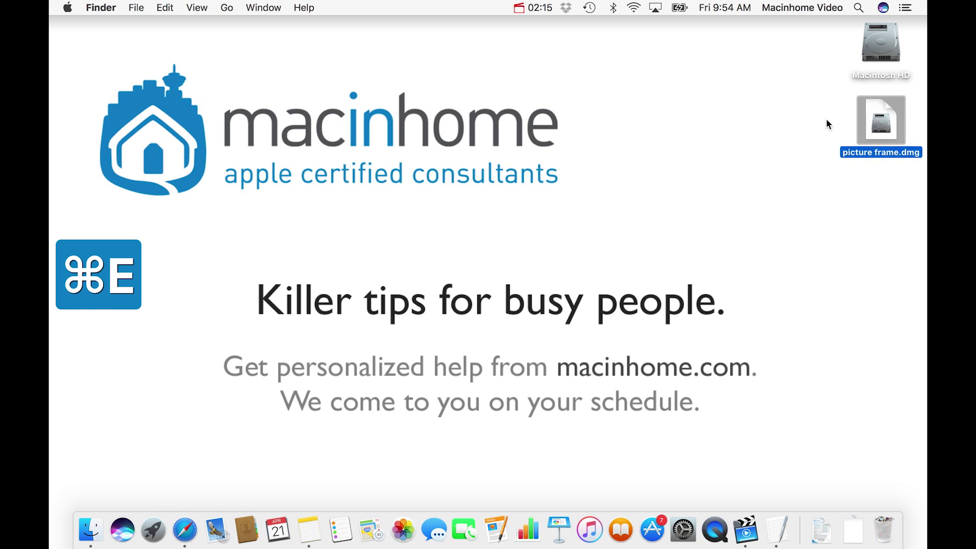
left_click(831, 124)
left_click(880, 127)
Unlock picture frame.dmg with the image password and open open vault to see Stuff to secure
double_click(880, 127)
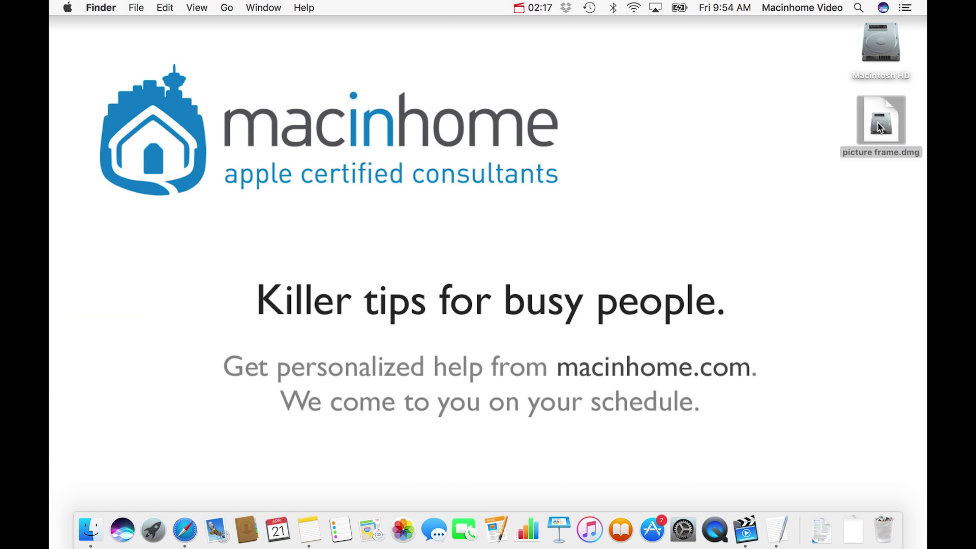
type("••••")
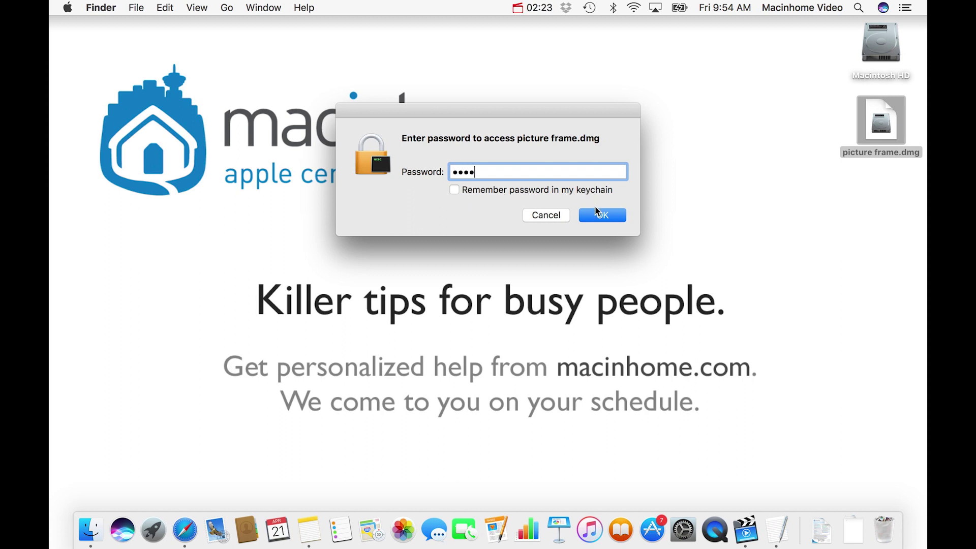
left_click(598, 216)
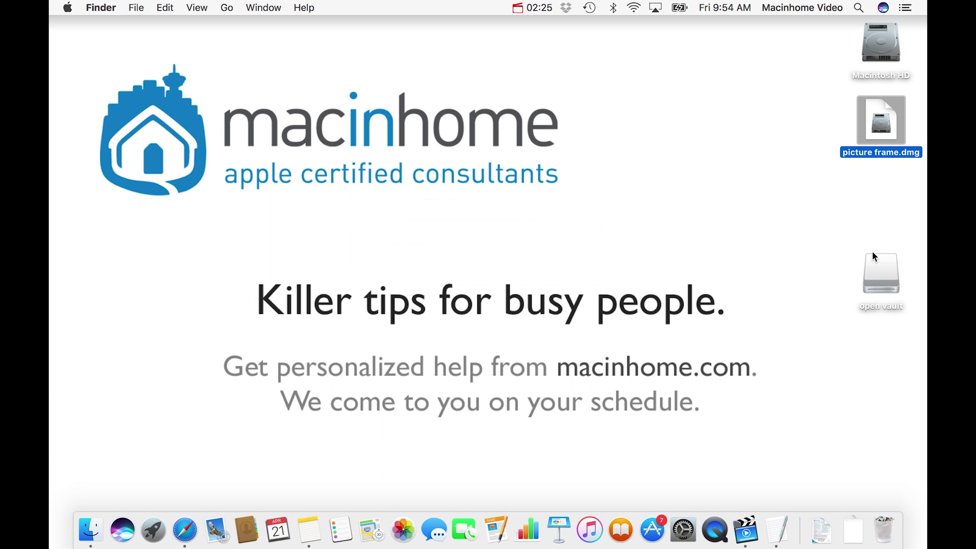
left_click(889, 274)
double_click(890, 275)
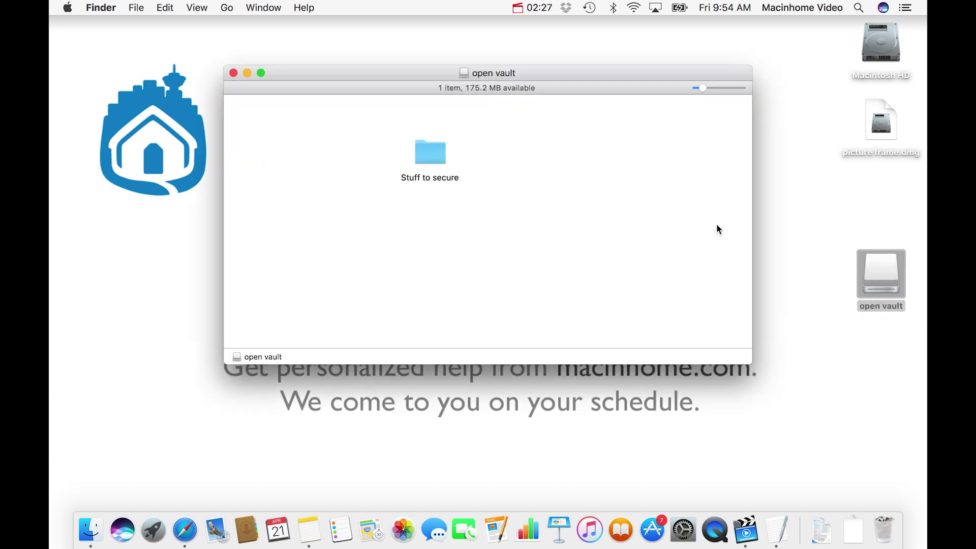